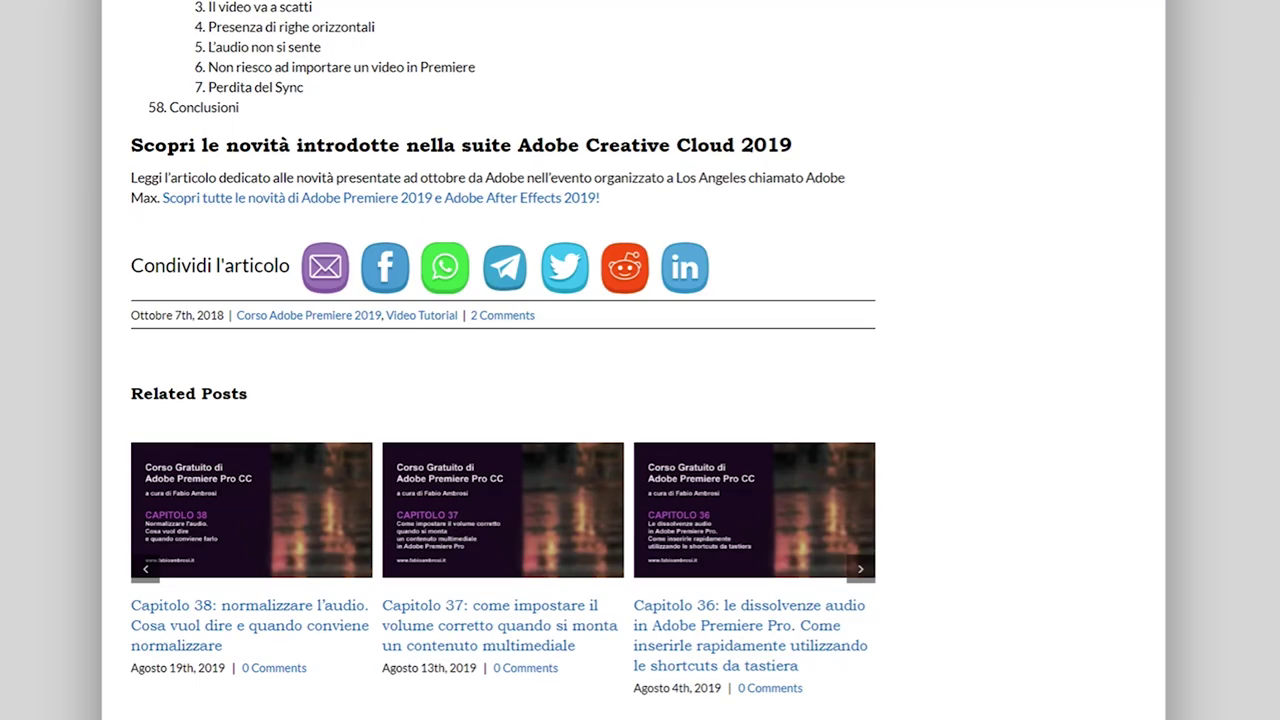
Scroll the course article to its numbered lesson list covering audio lessons 33–57
scroll(700, 236, "up", 5)
scroll(700, 236, "up", 10)
scroll(700, 236, "up", 10)
scroll(700, 236, "up", 5)
scroll(700, 236, "up", 5)
scroll(700, 236, "up", 5)
scroll(689, 200, "up", 5)
scroll(689, 200, "down", 2)
scroll(689, 200, "down", 5)
scroll(620, 240, "down", 5)
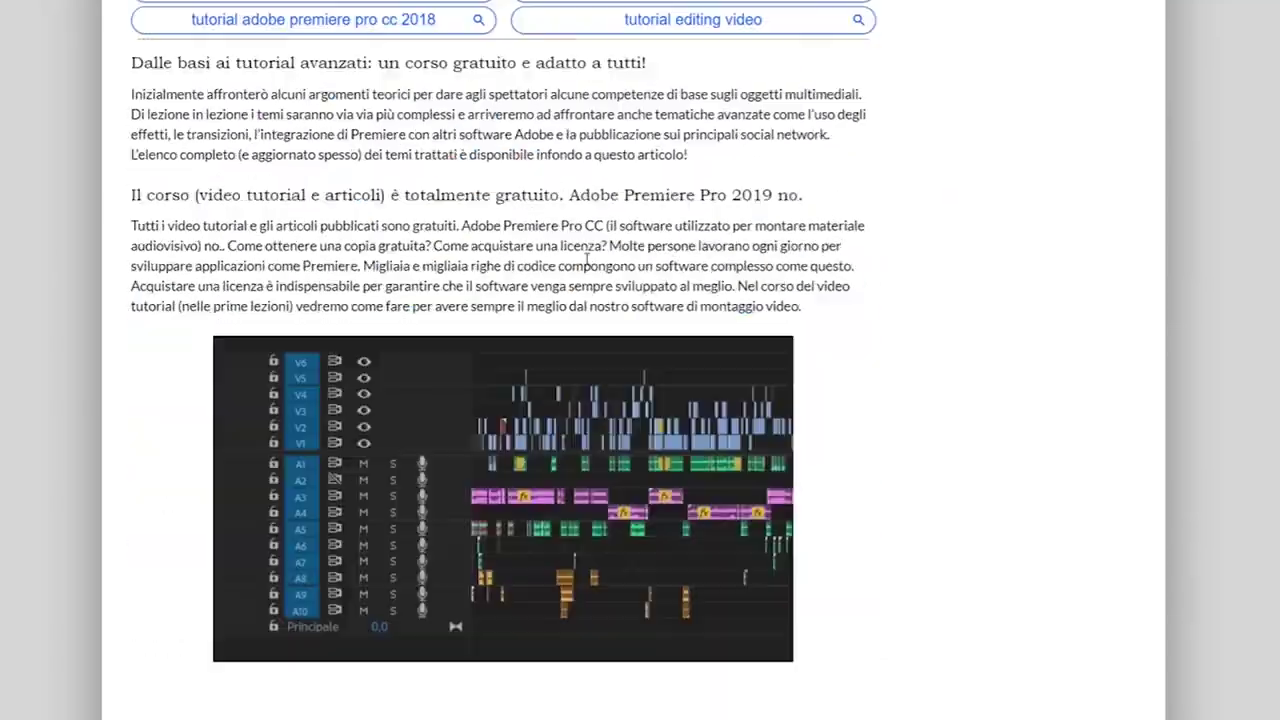
scroll(571, 257, "down", 5)
scroll(566, 267, "down", 5)
scroll(566, 267, "down", 8)
scroll(566, 267, "down", 2)
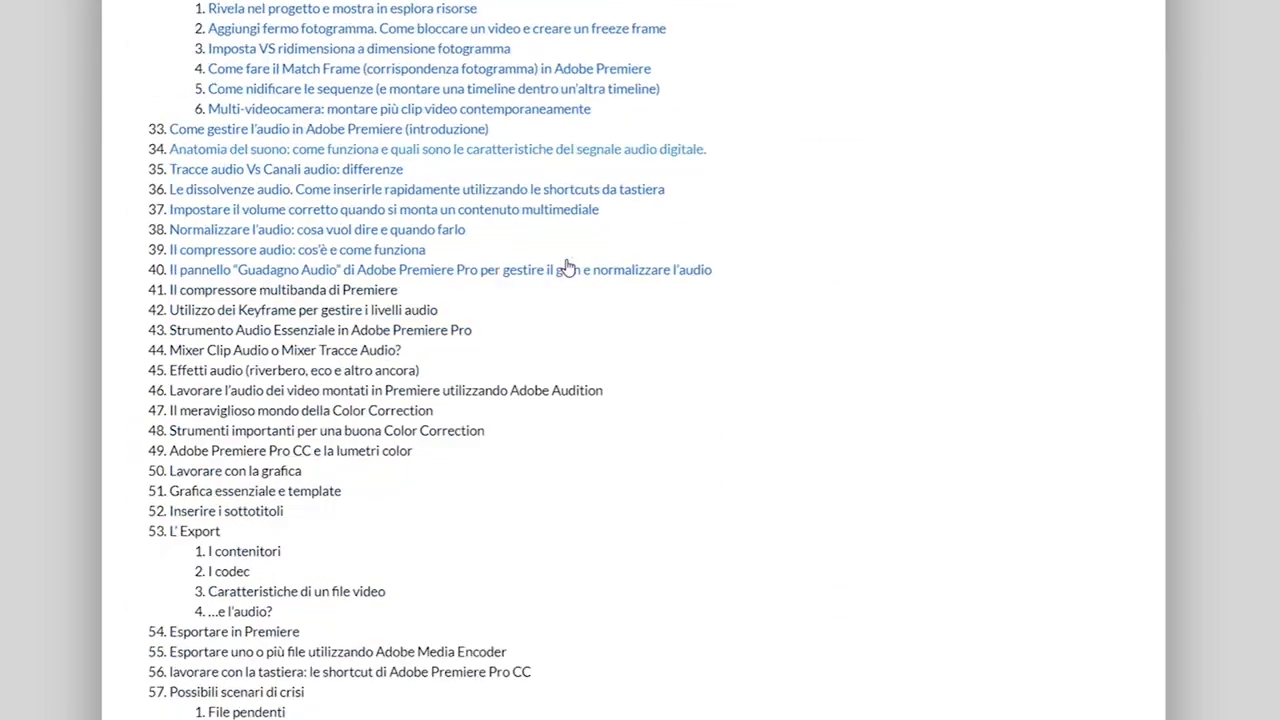
scroll(566, 267, "down", 1)
scroll(426, 343, "down", 2)
scroll(420, 352, "down", 2)
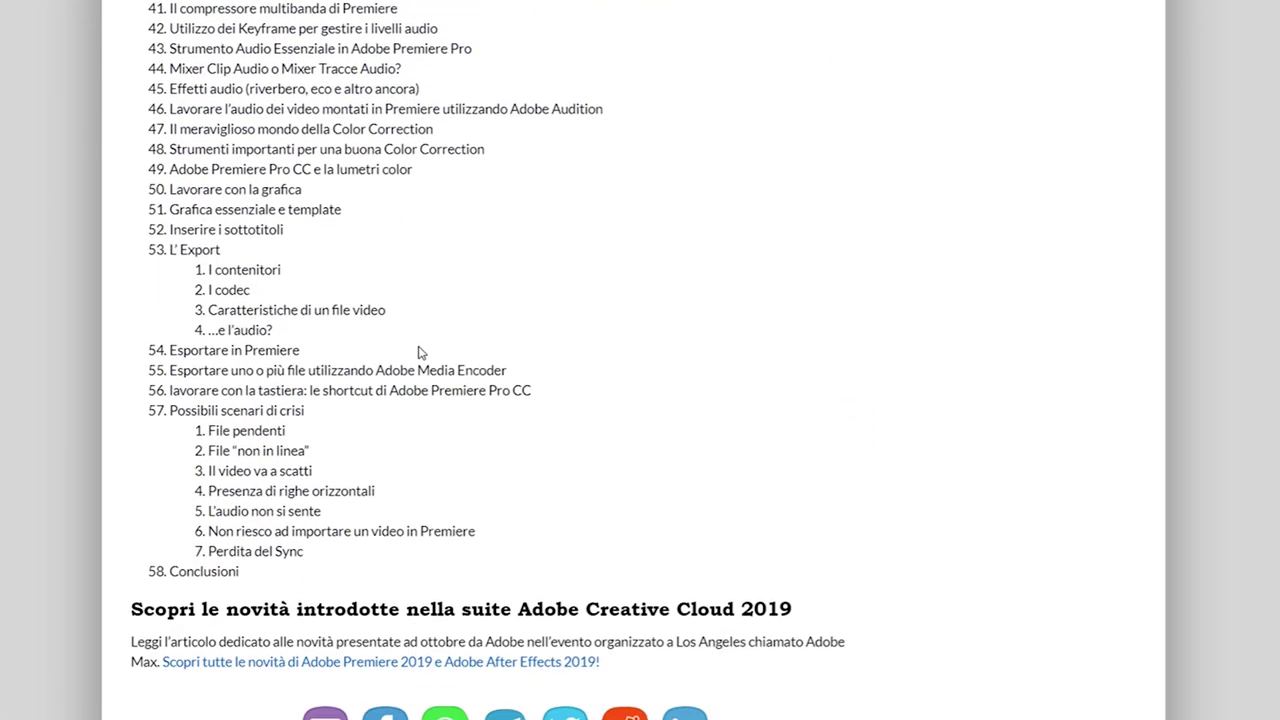
scroll(420, 352, "up", 2)
scroll(416, 355, "up", 2)
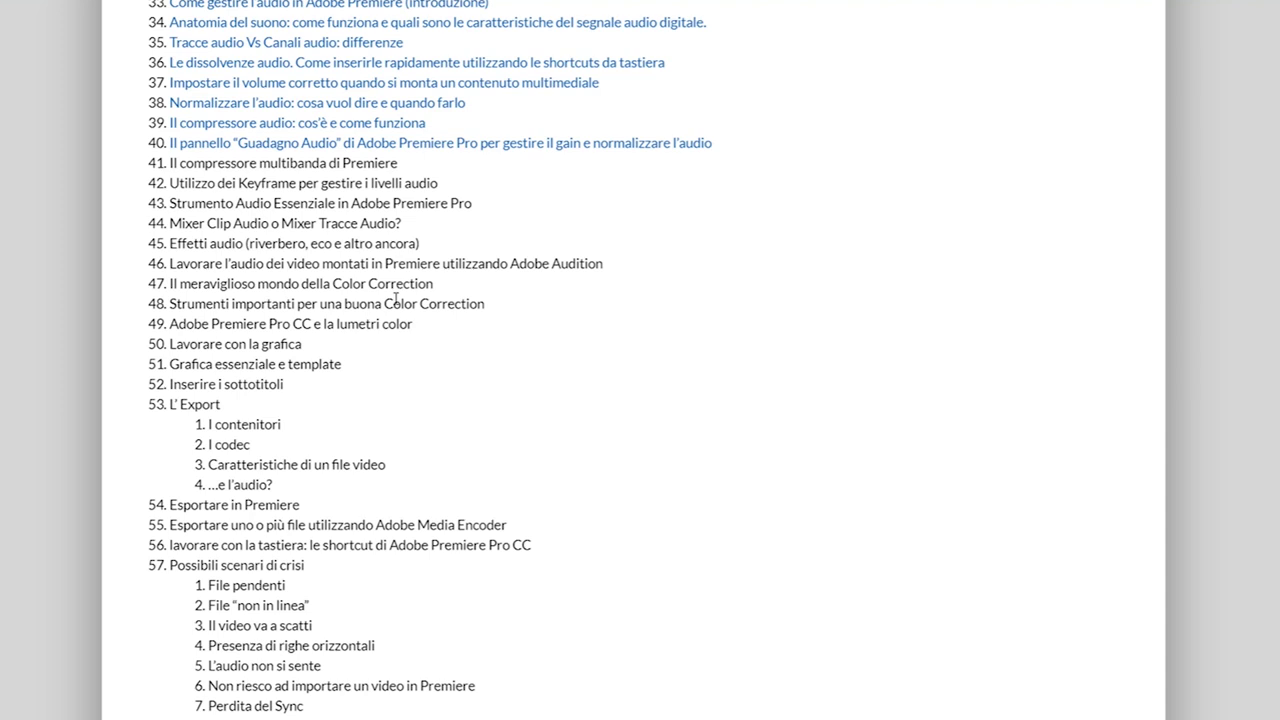
scroll(395, 300, "up", 1)
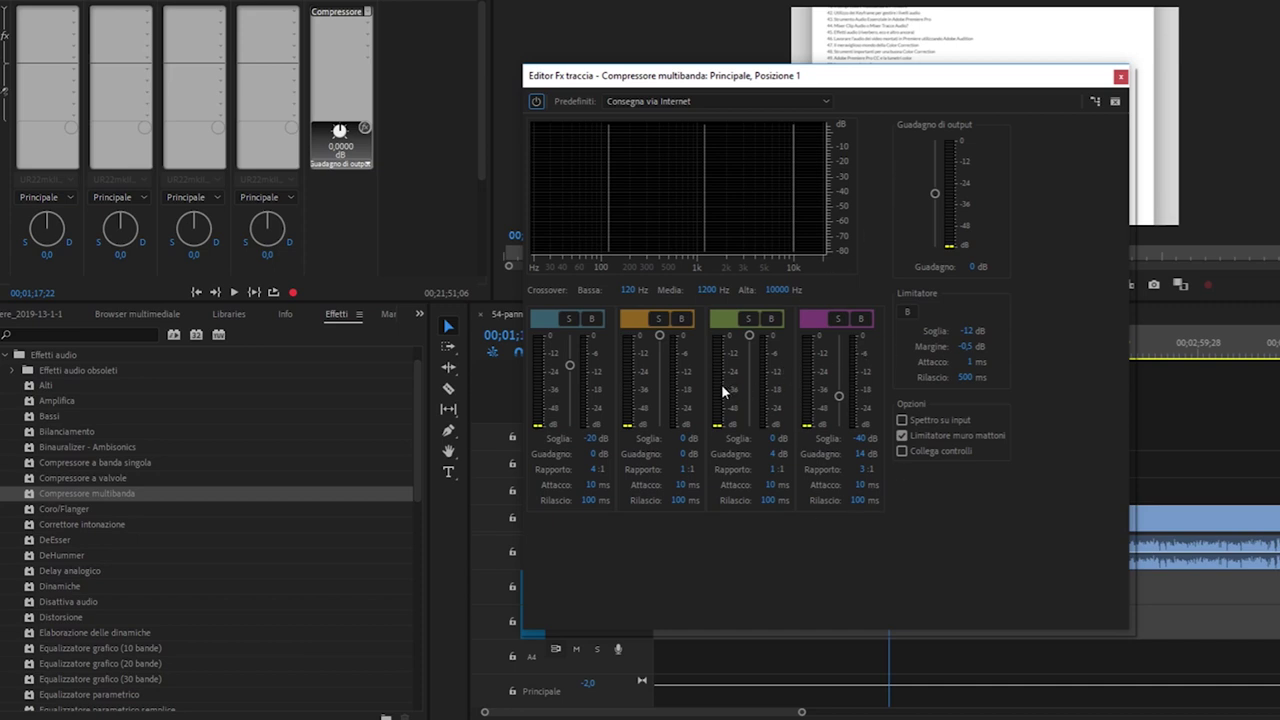
Close the master compressor's Fx editor and maximize the Audio Track Mixer to full screen
left_click(1123, 79)
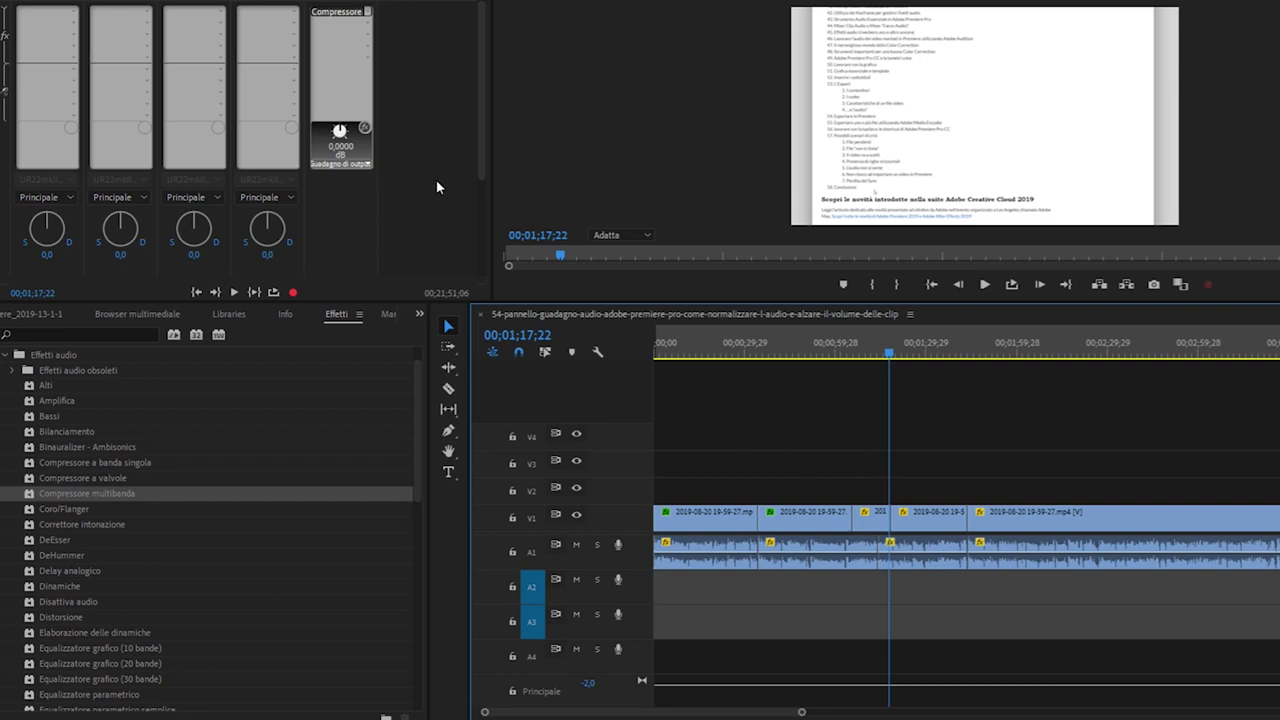
key("grave")
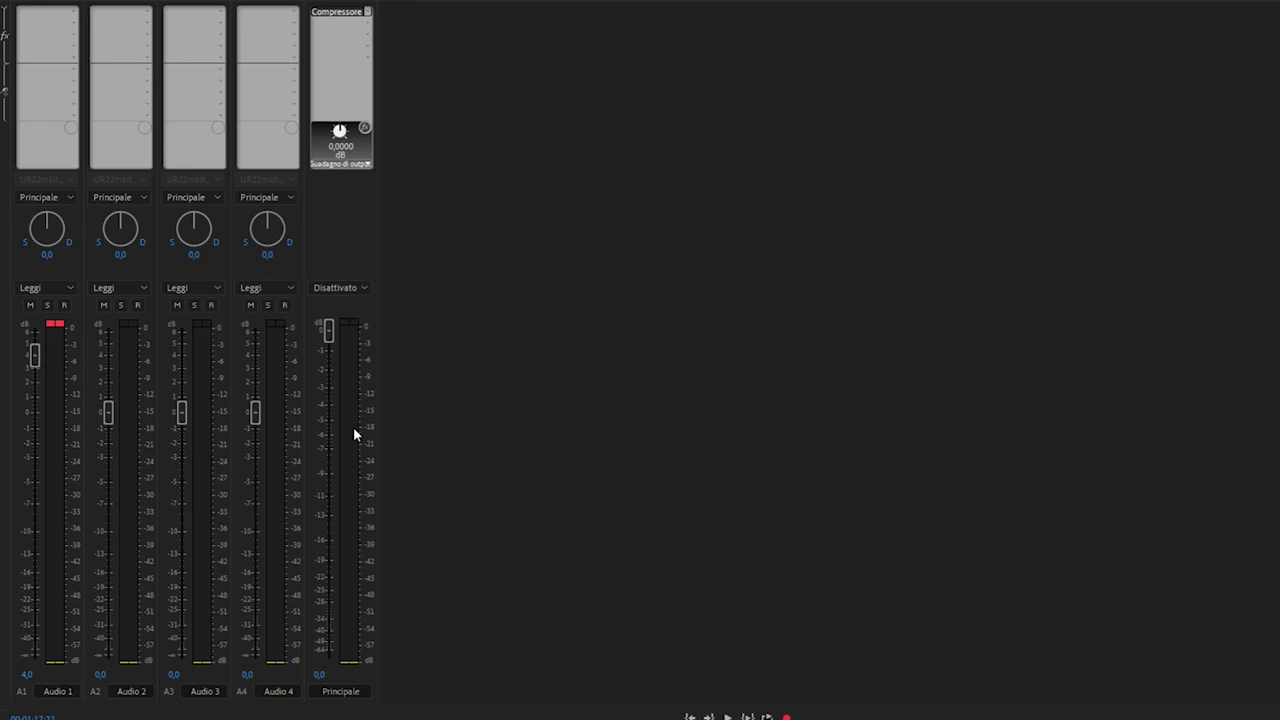
Restore the maximized Audio Track Mixer to its normal size in the workspace
key("grave")
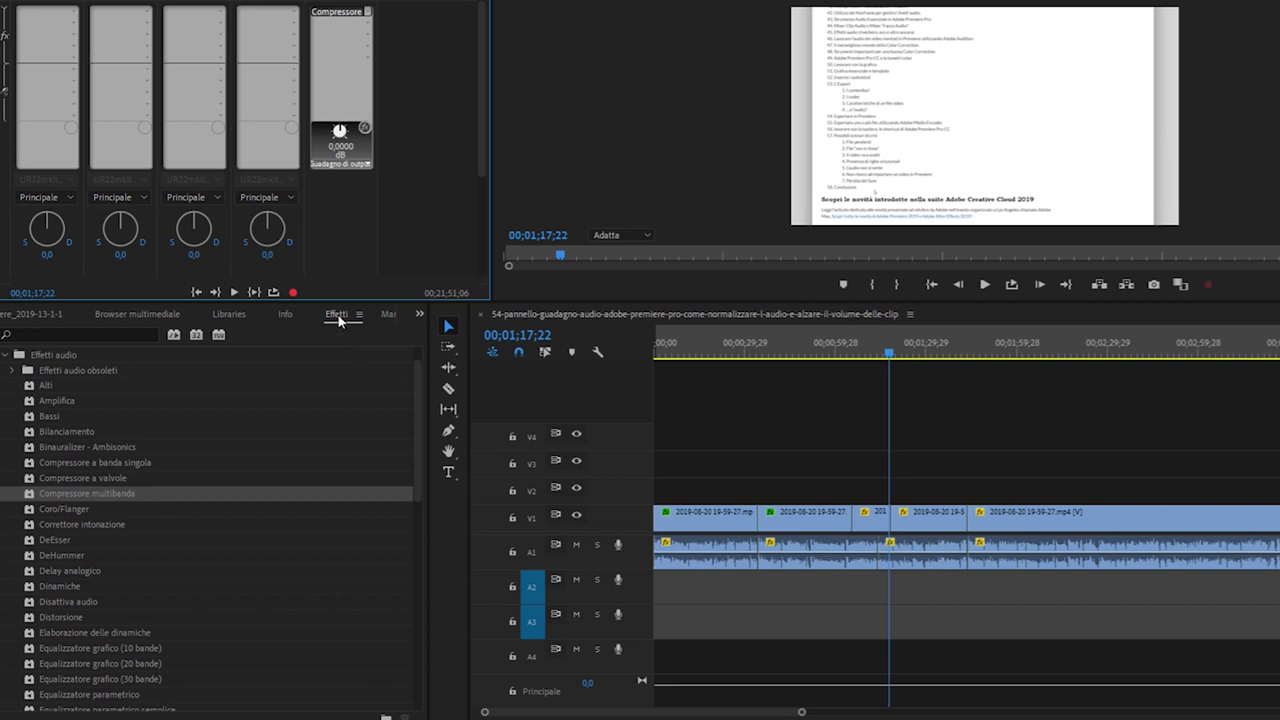
Drag Compressore multibanda from the audio effects list onto the second clip on track A1
scroll(34, 432, "up", 1)
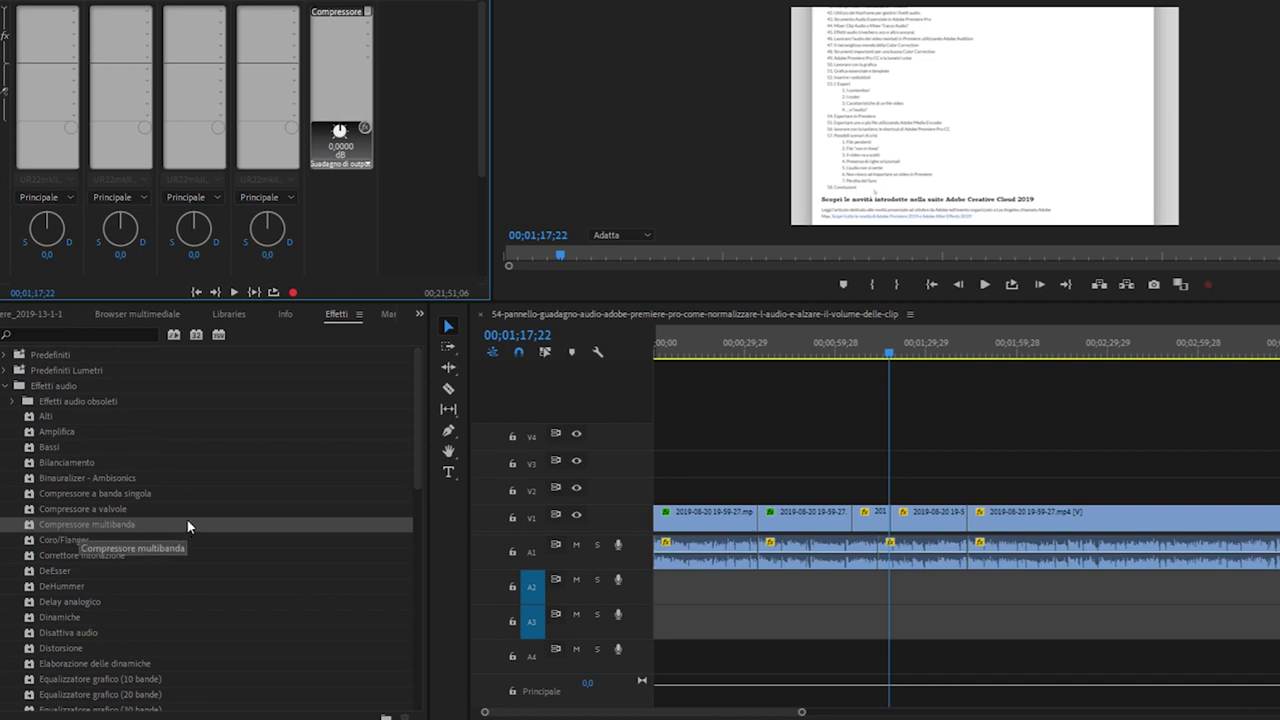
mouse_move(187, 521)
left_mouse_down()
mouse_move(811, 527)
mouse_move(917, 556)
mouse_move(1098, 547)
mouse_move(842, 511)
left_mouse_up()
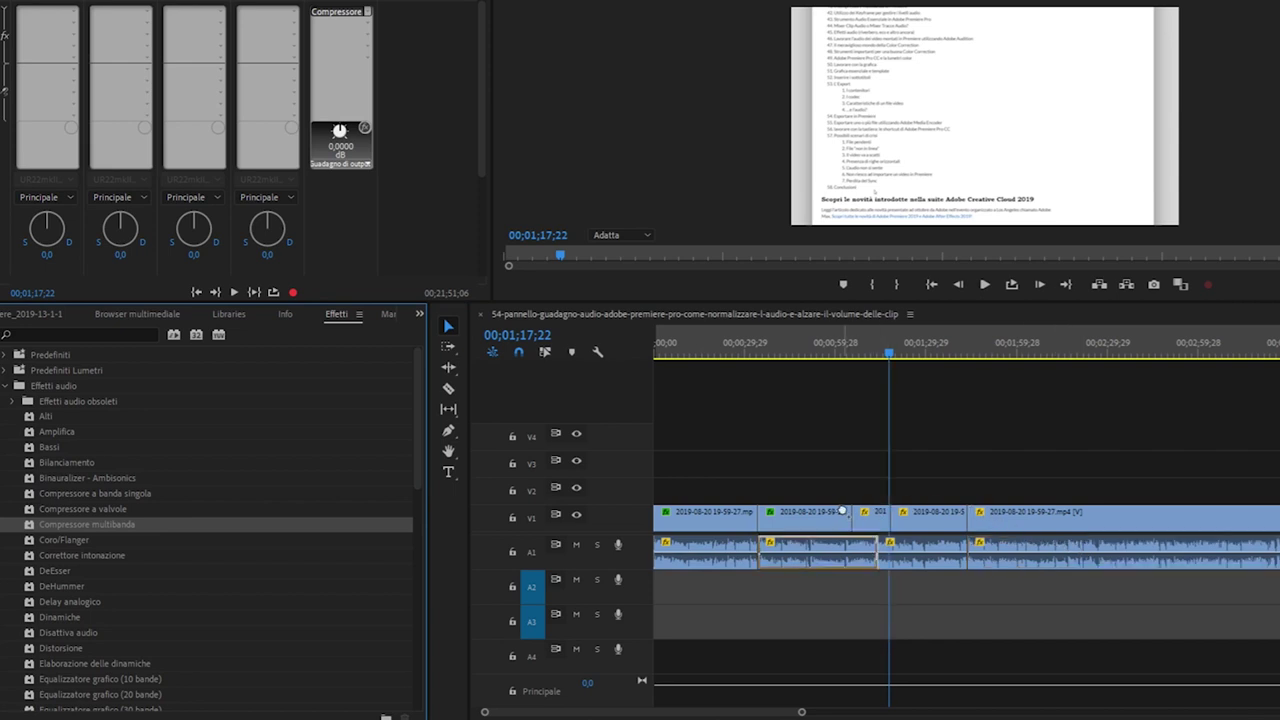
mouse_move(842, 511)
left_mouse_down()
mouse_move(803, 512)
mouse_move(784, 543)
left_mouse_up()
left_click_drag(855, 546, 838, 552)
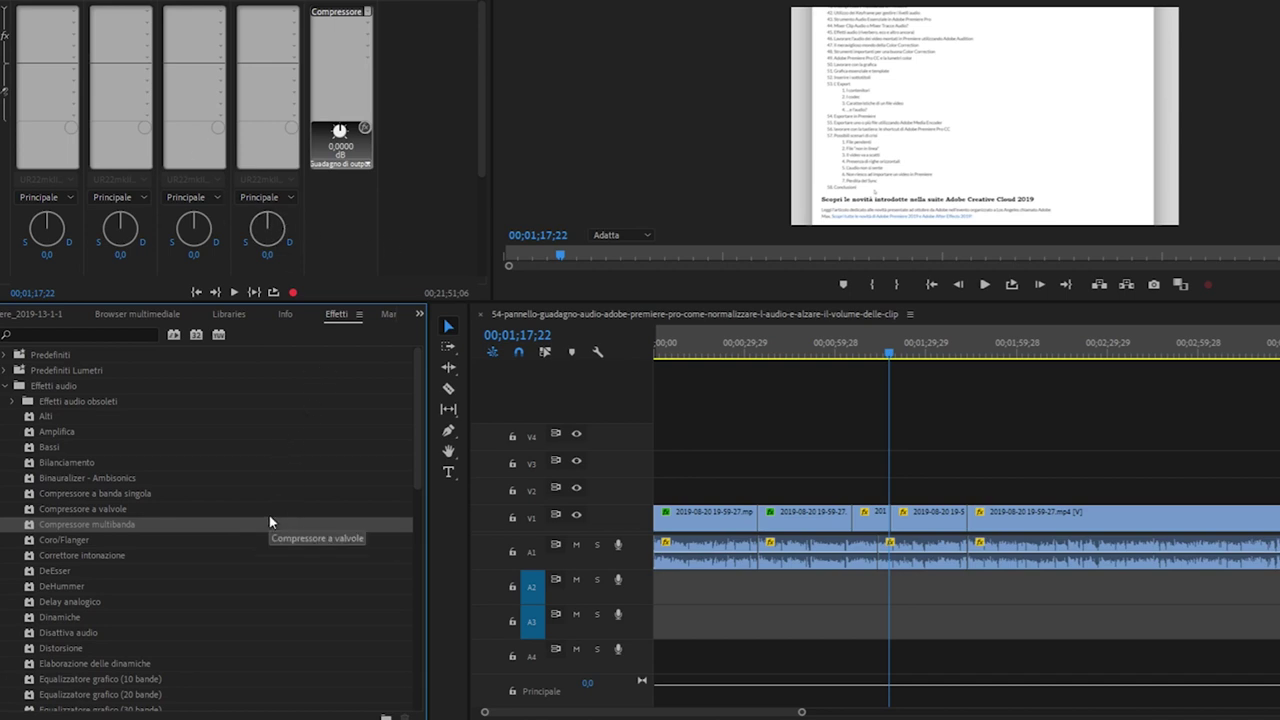
left_click_drag(106, 523, 833, 546)
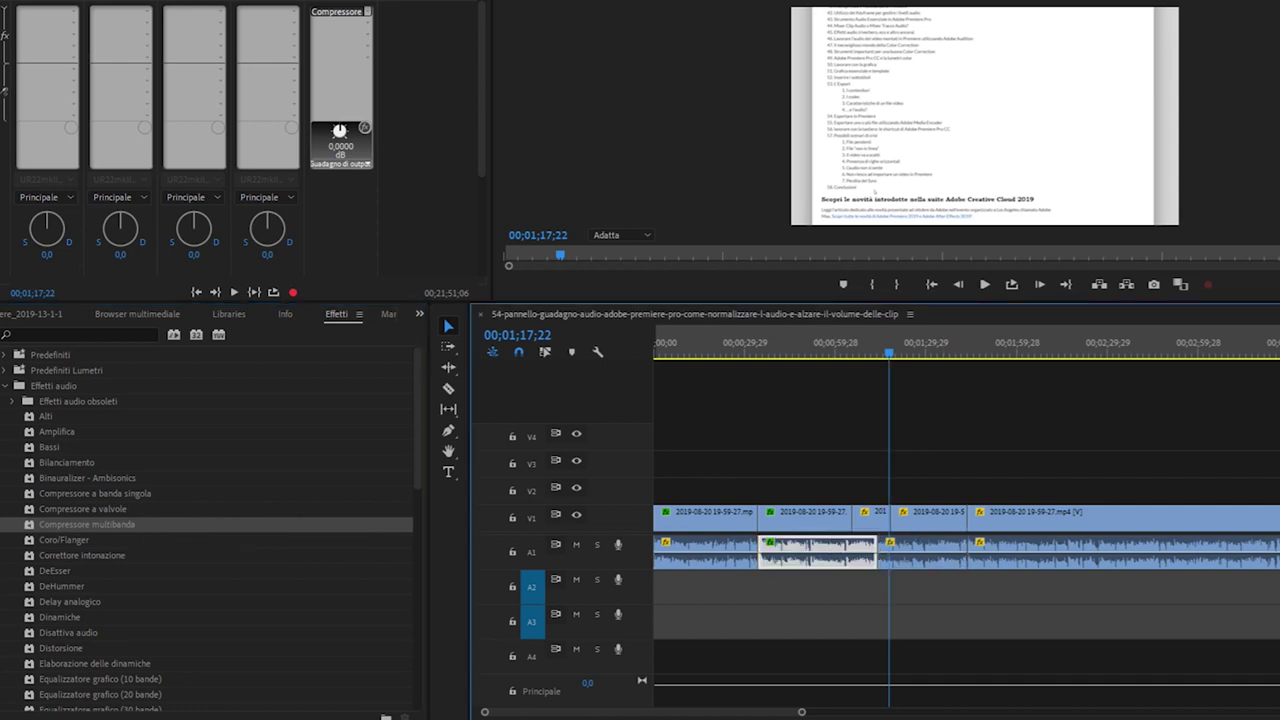
Remove the Compressore multibanda effect from the clip through its effect controls
left_click(510, 5)
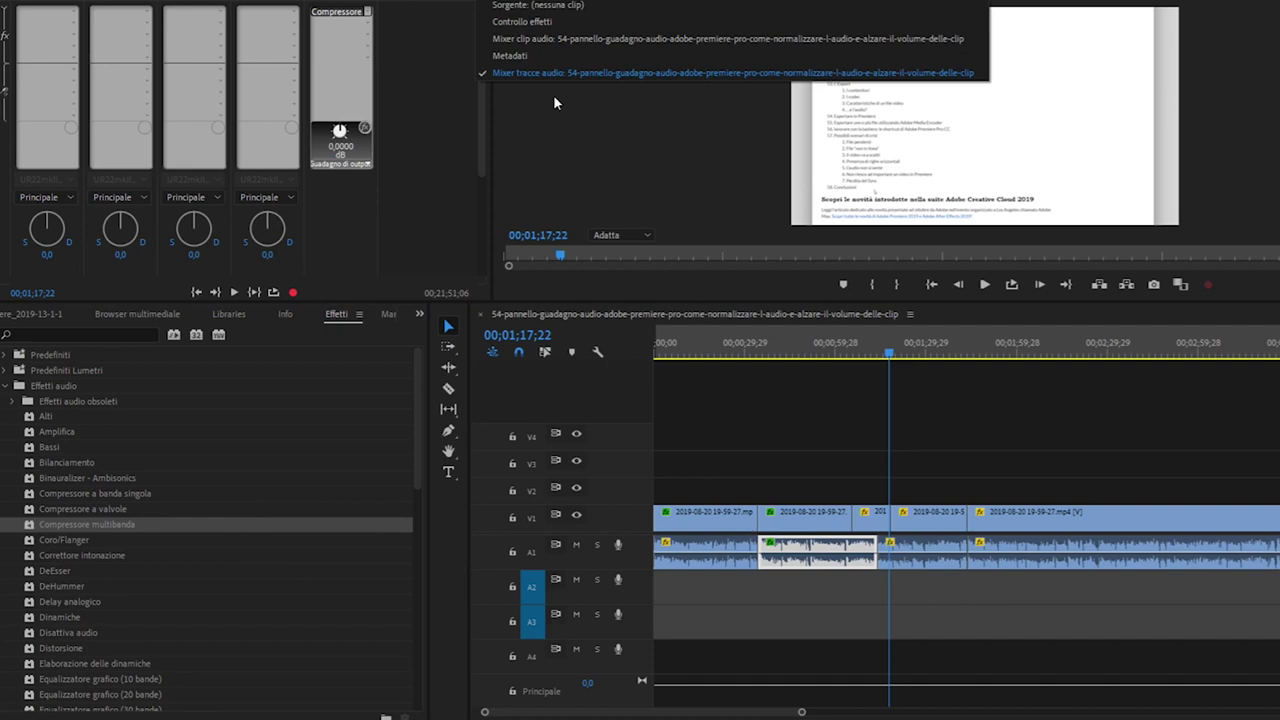
left_click(596, 30)
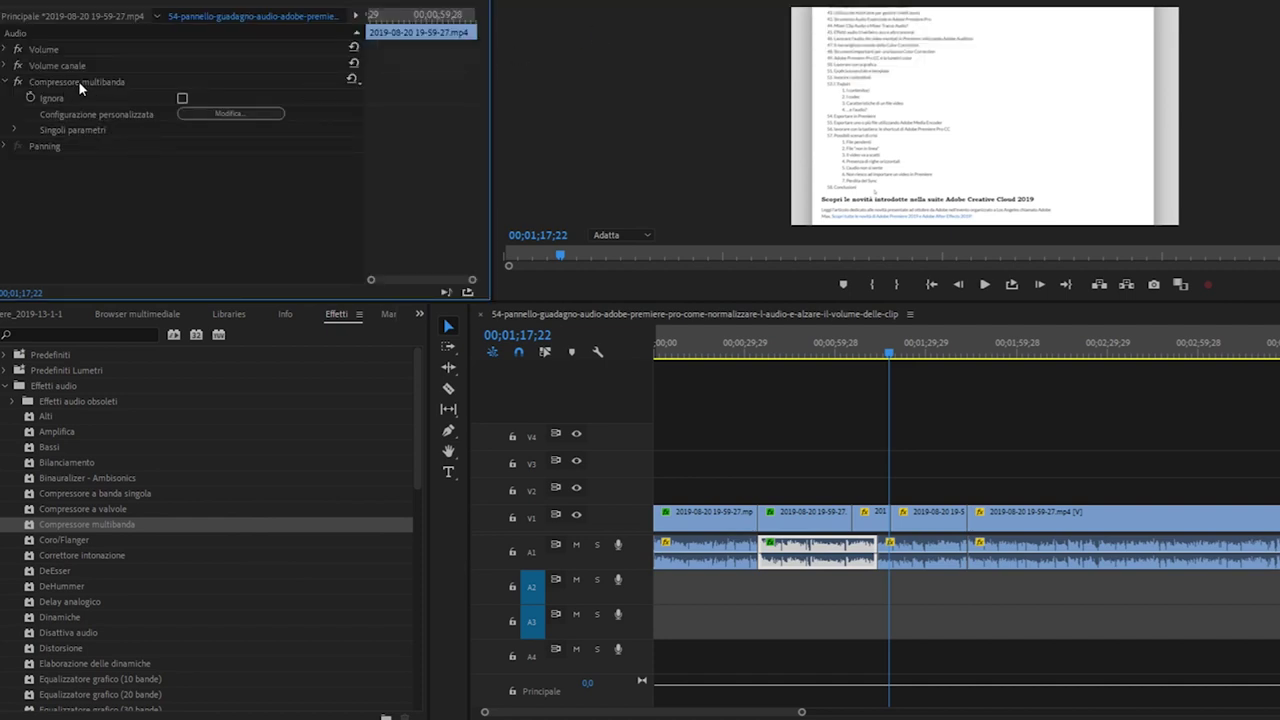
left_click(231, 113)
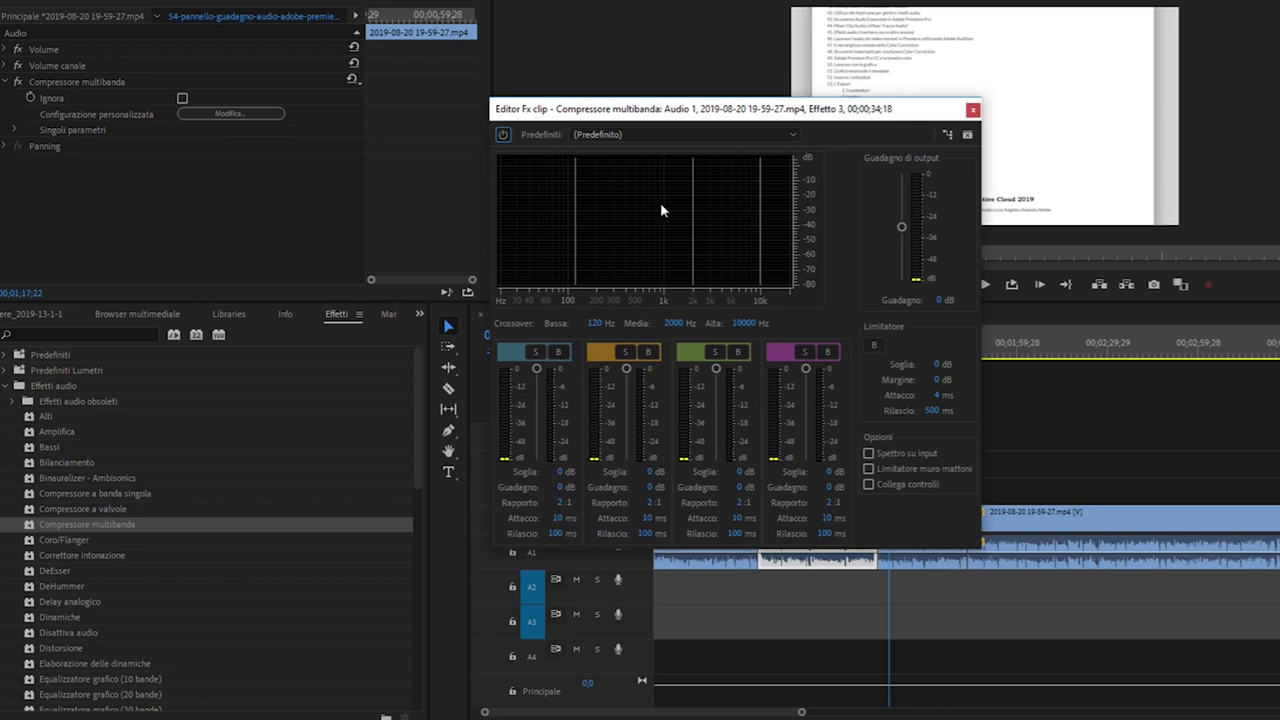
left_click(974, 109)
key("Delete")
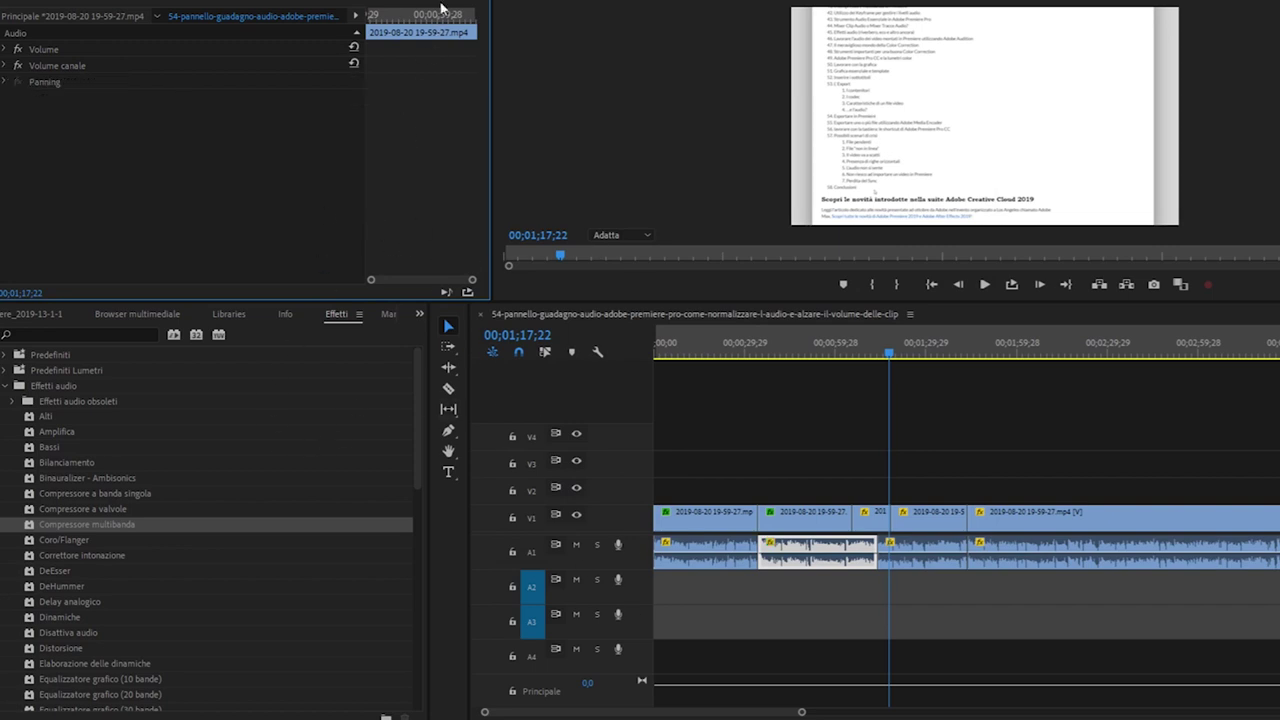
Switch the frame to Mixer tracce audio and open the master's multiband compressor editor
left_click(476, 4)
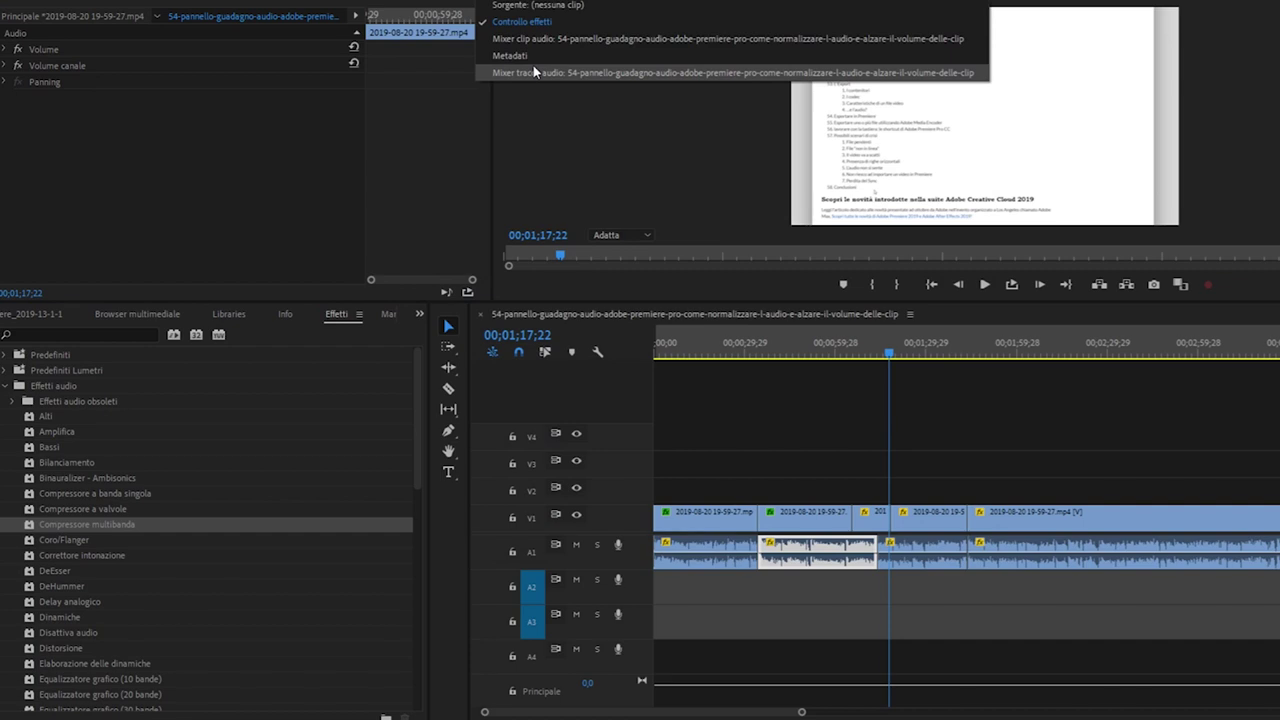
left_click(533, 72)
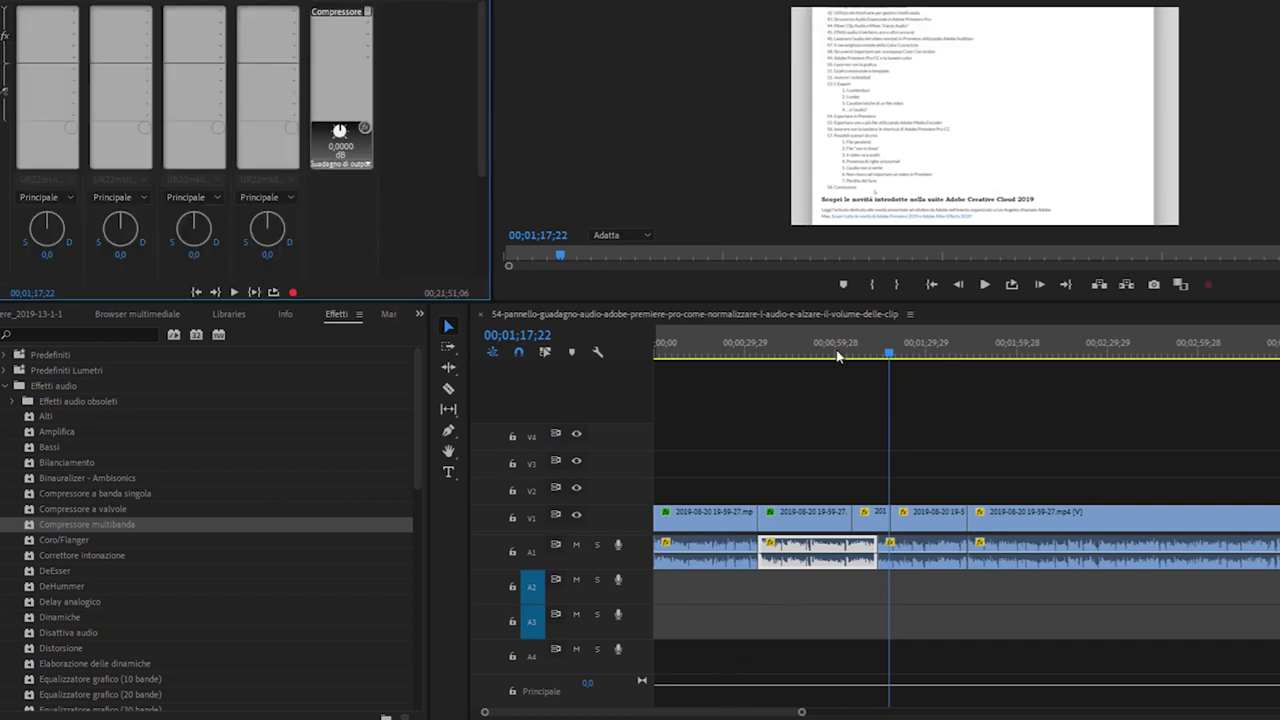
double_click(345, 12)
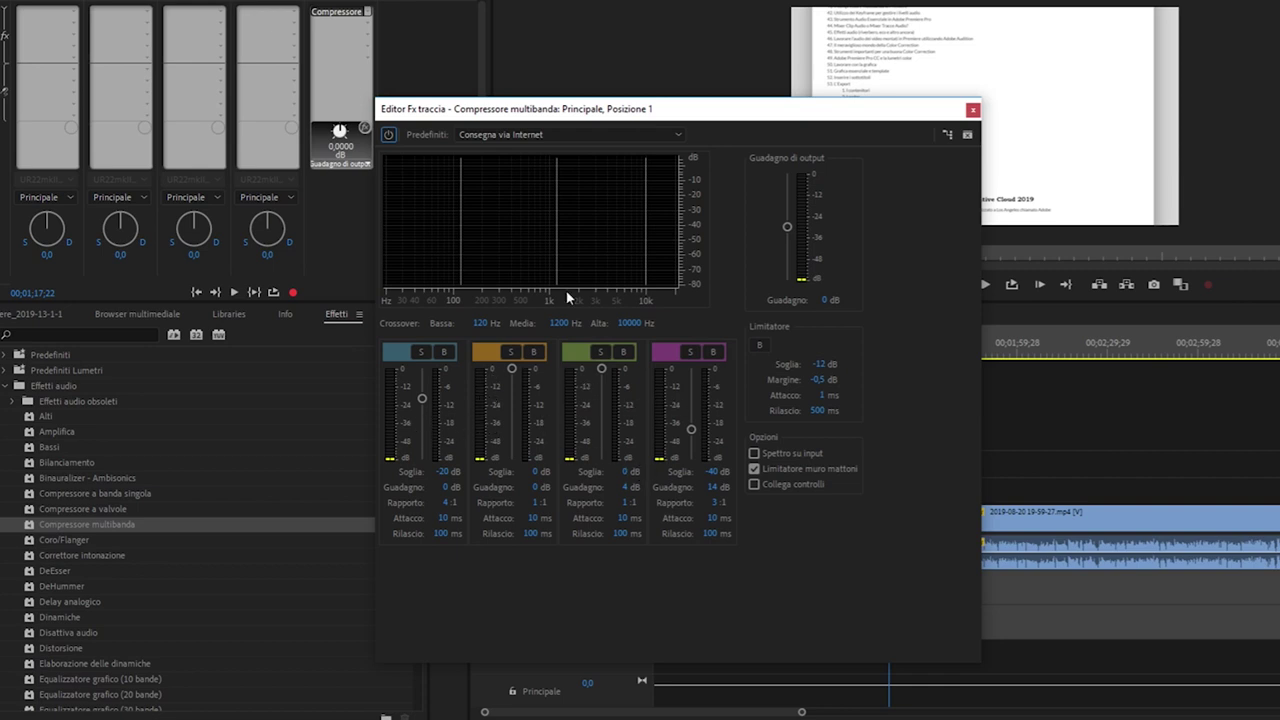
Move the compressor editor higher and drag the Bassa crossover to 110,4 Hz
left_click_drag(670, 108, 772, 0)
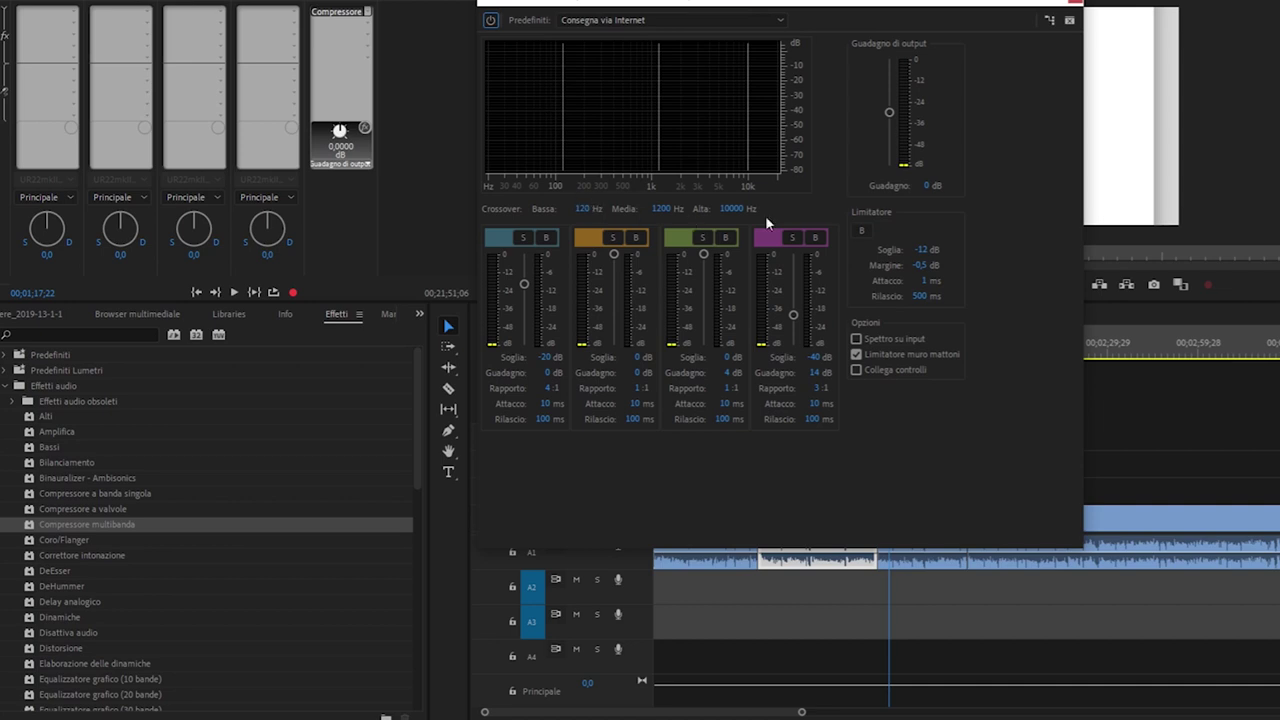
left_click_drag(563, 100, 622, 112)
left_click_drag(531, 115, 560, 115)
left_click(928, 186)
Bypass and re-enable the multiband compressor, then play the sequence to hear the compressed mix
left_click(492, 22)
left_click(492, 22)
key("space")
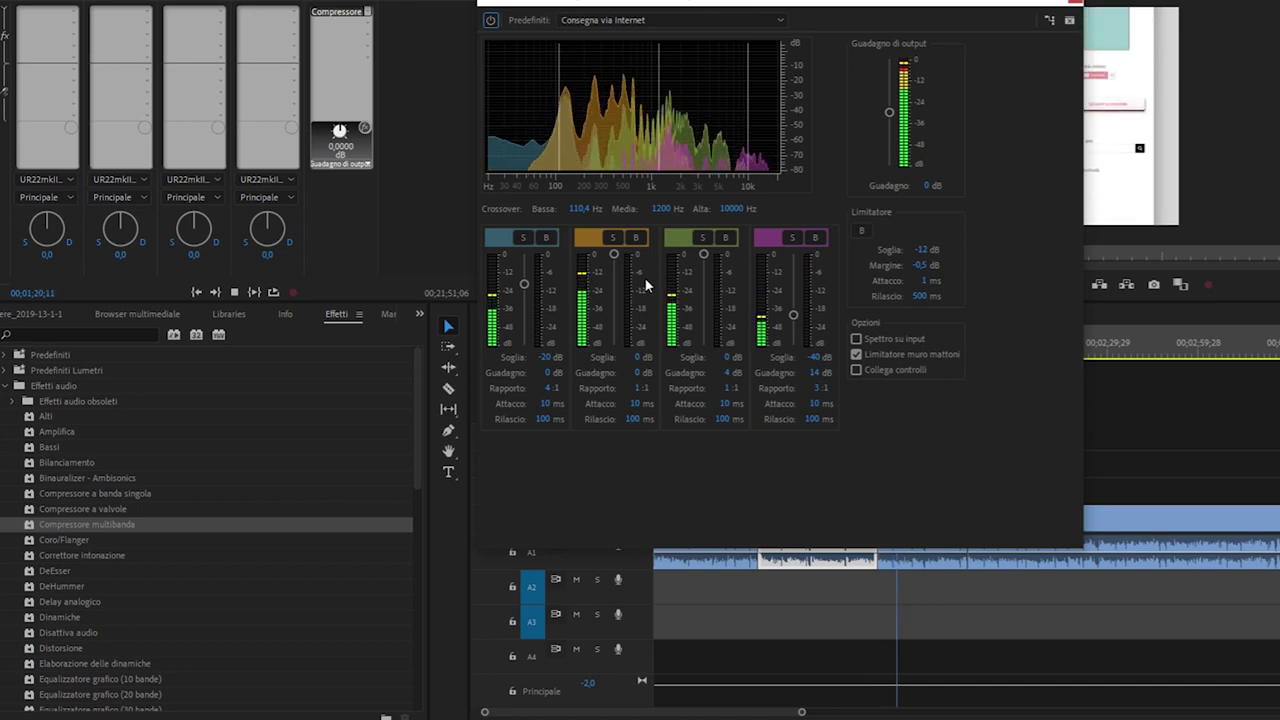
key("space")
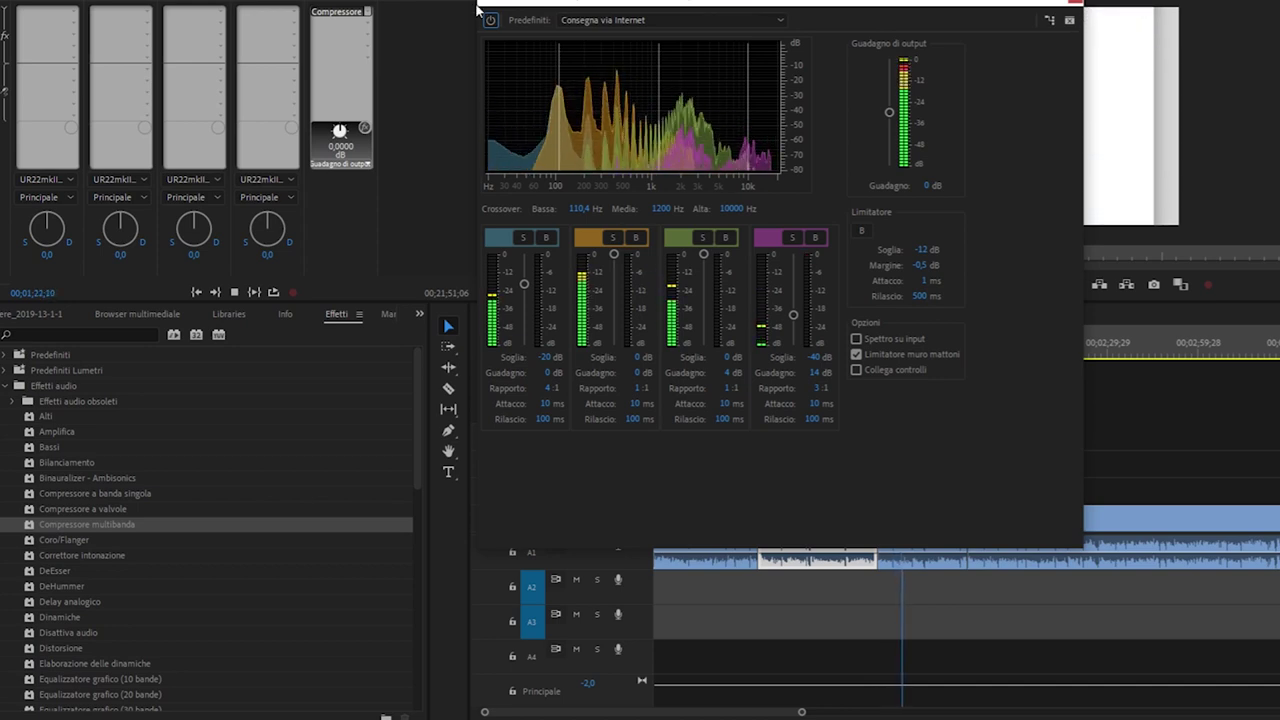
key("space")
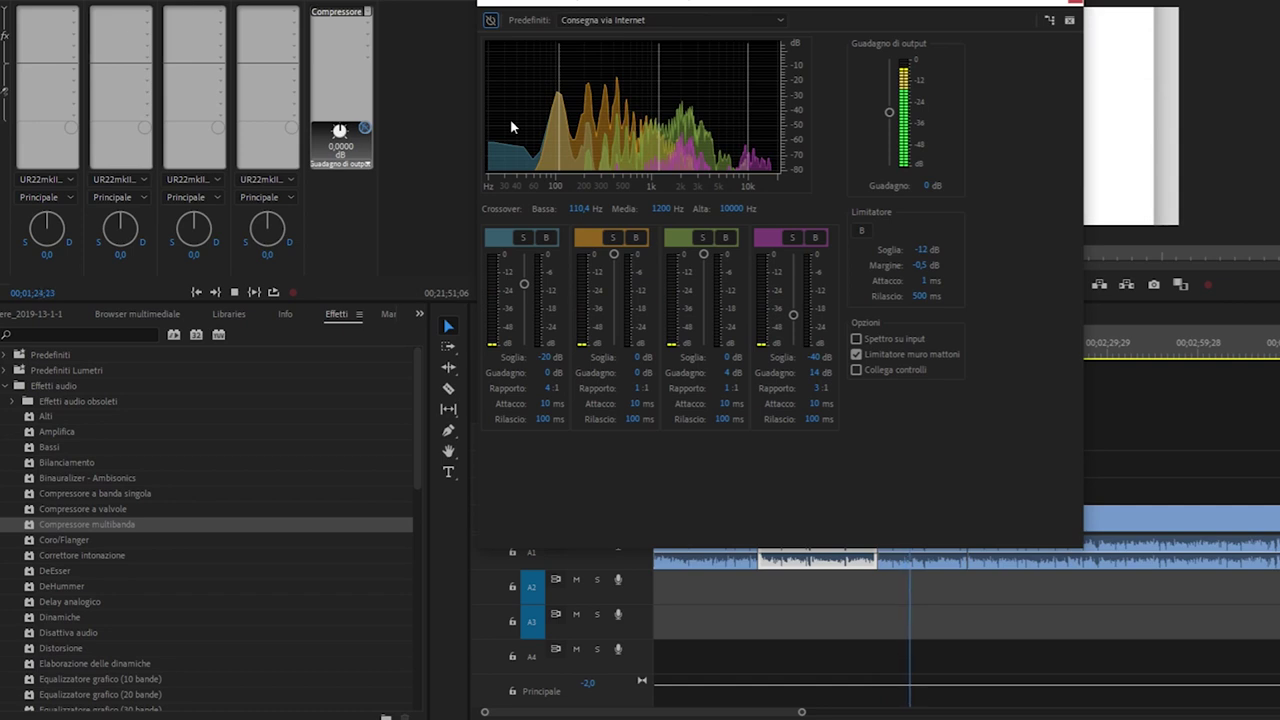
key("space")
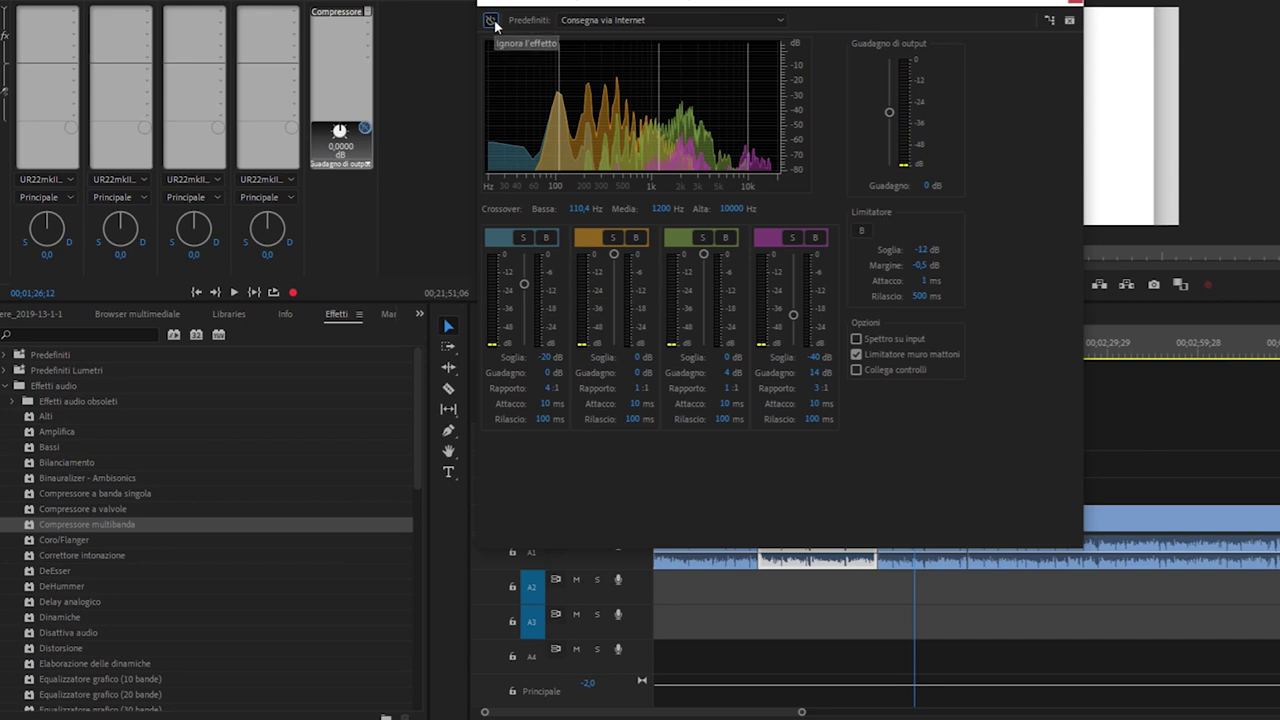
key("space")
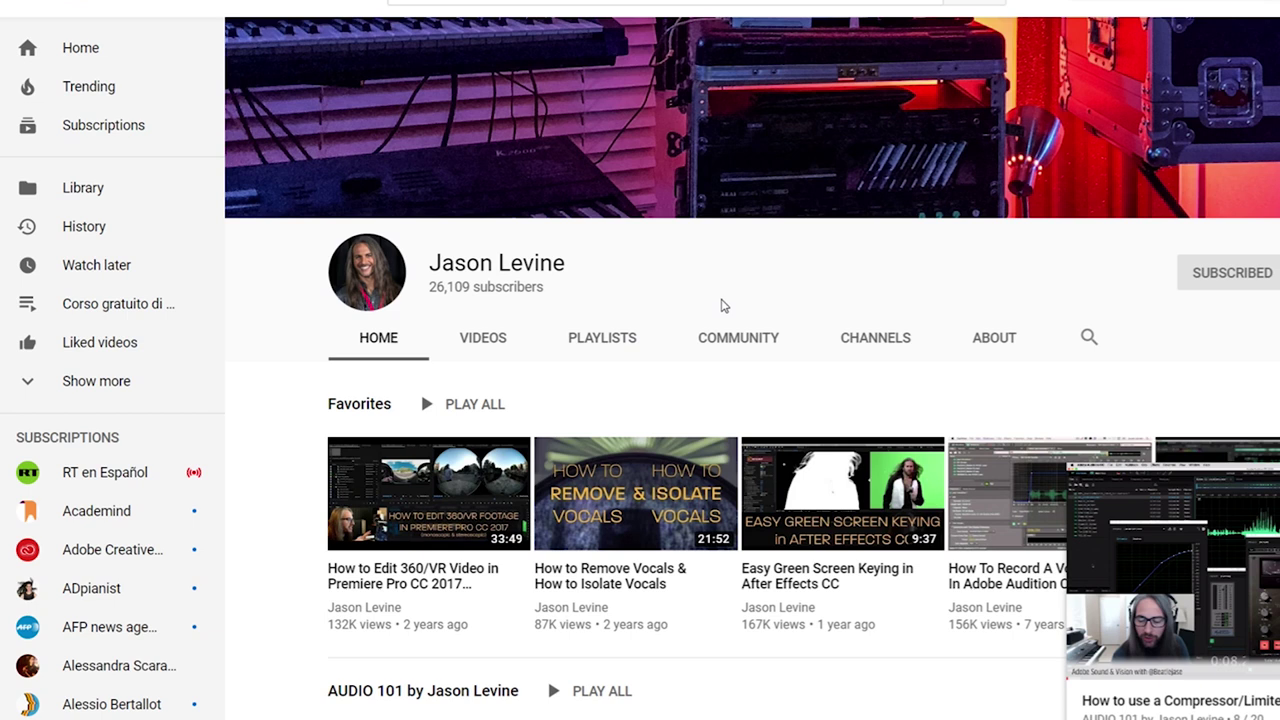
Scroll the channel's Home page down to the AUDIO 101 video row
scroll(722, 304, "down", 3)
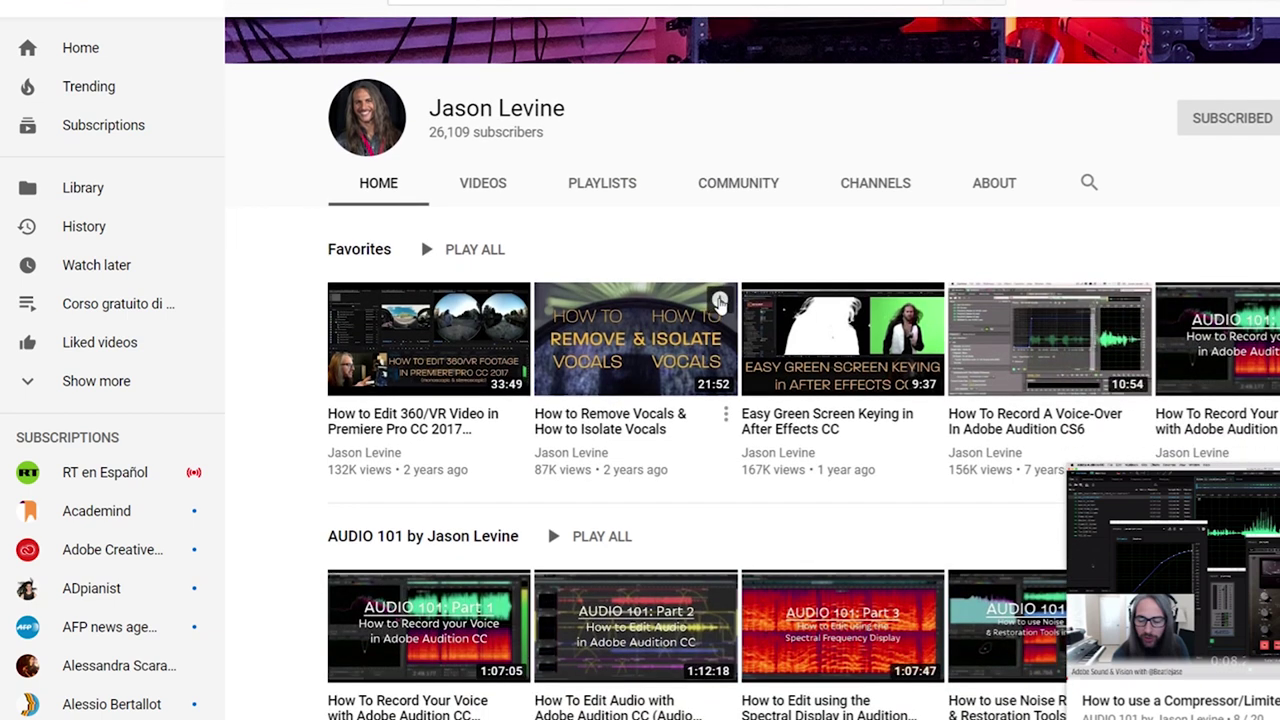
Show the channel's playlists, close the miniplayer and play AUDIO 101 from Part 1
left_click(605, 183)
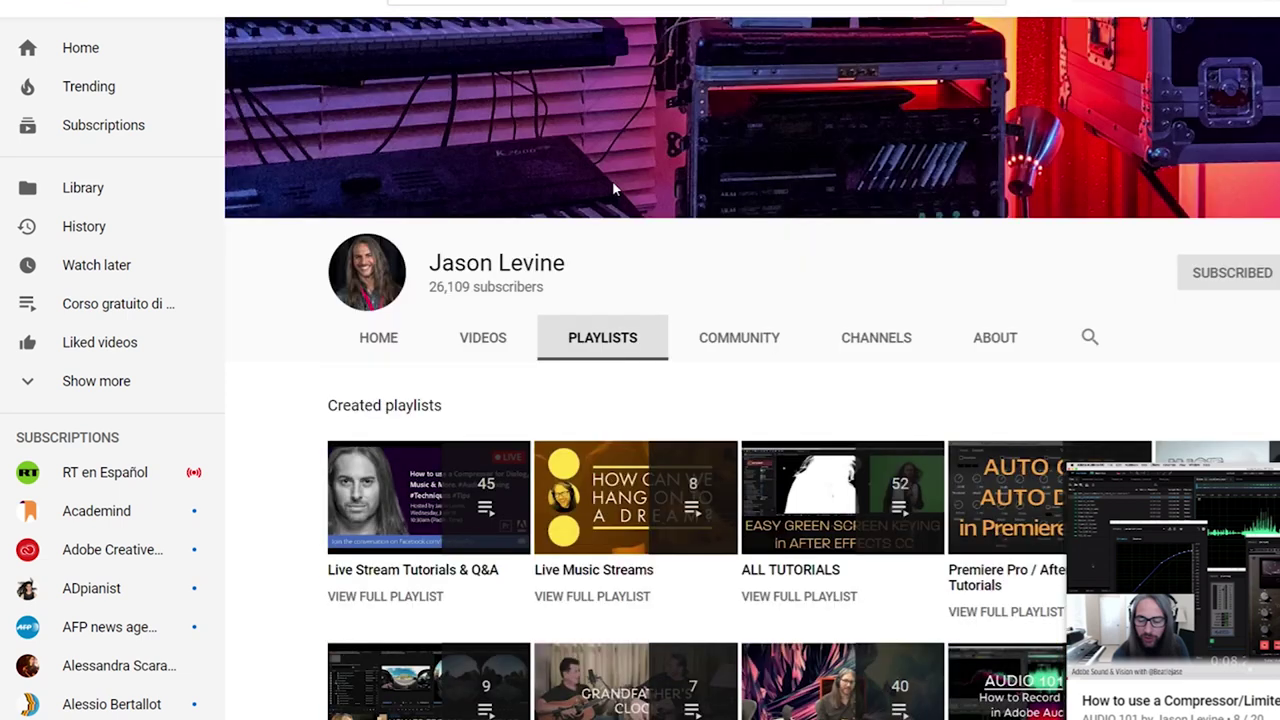
scroll(614, 188, "down", 3)
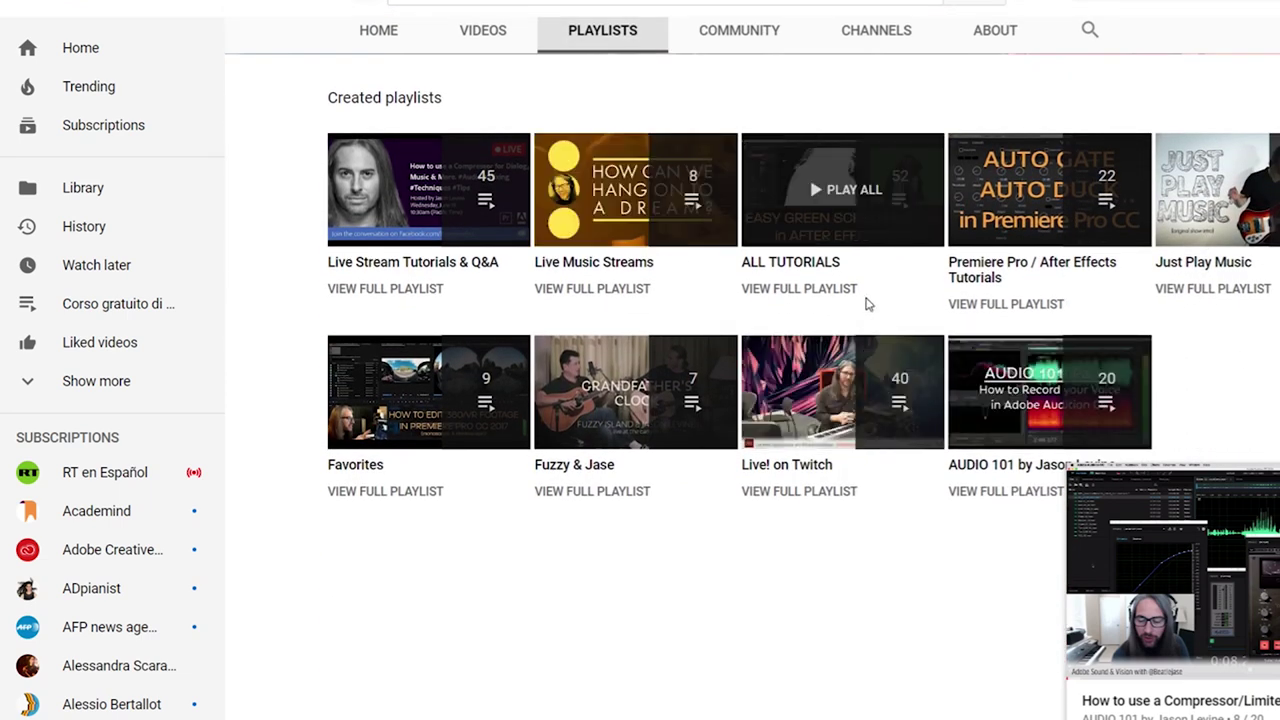
mouse_move(1162, 570)
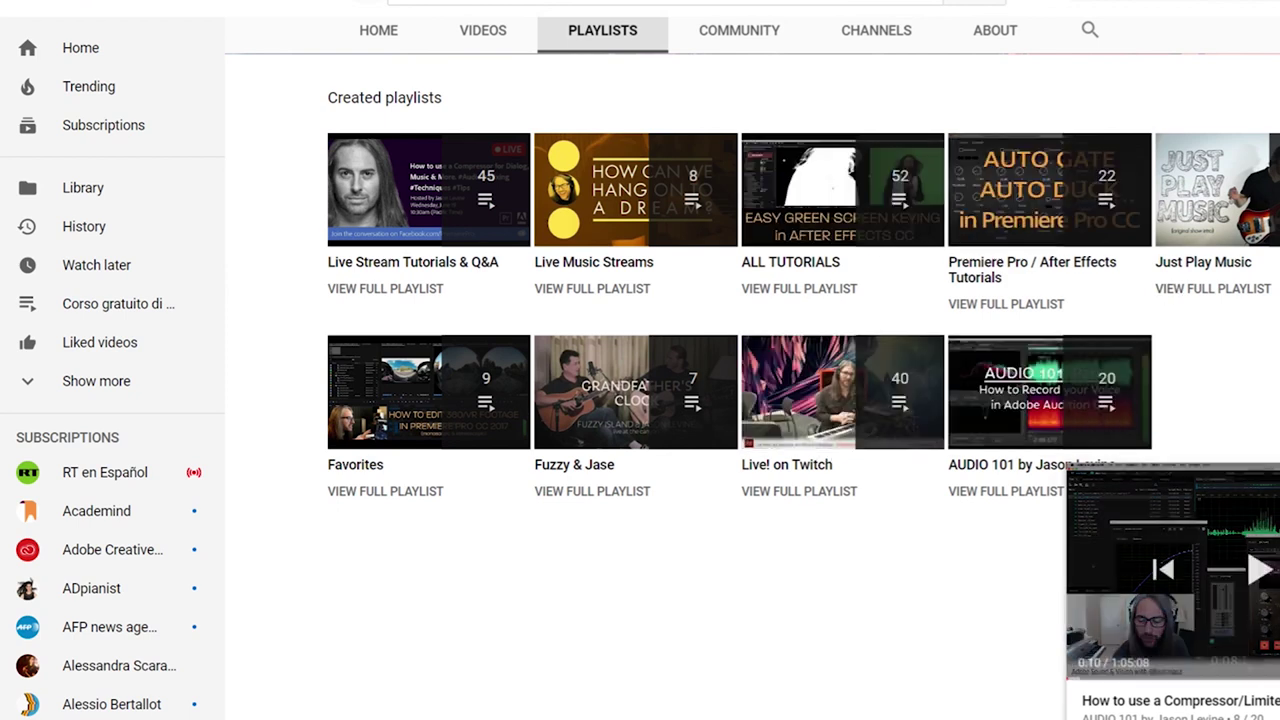
left_click(1194, 471)
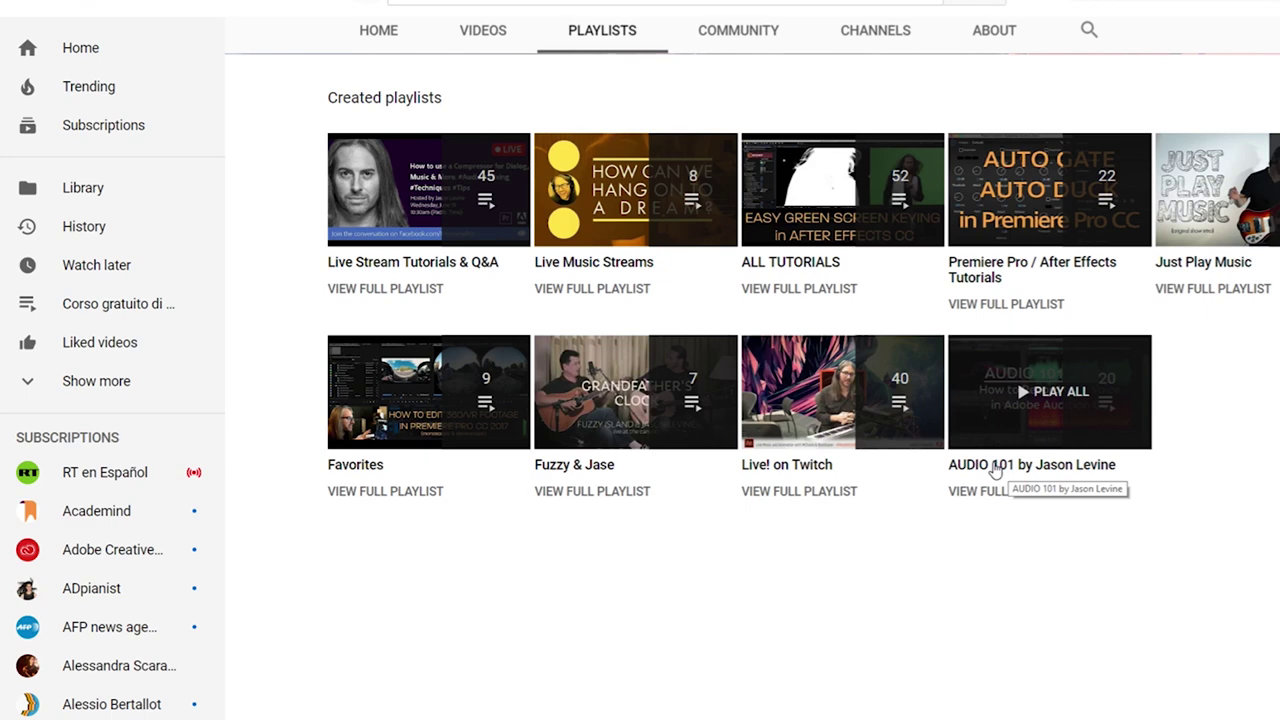
left_click(995, 470)
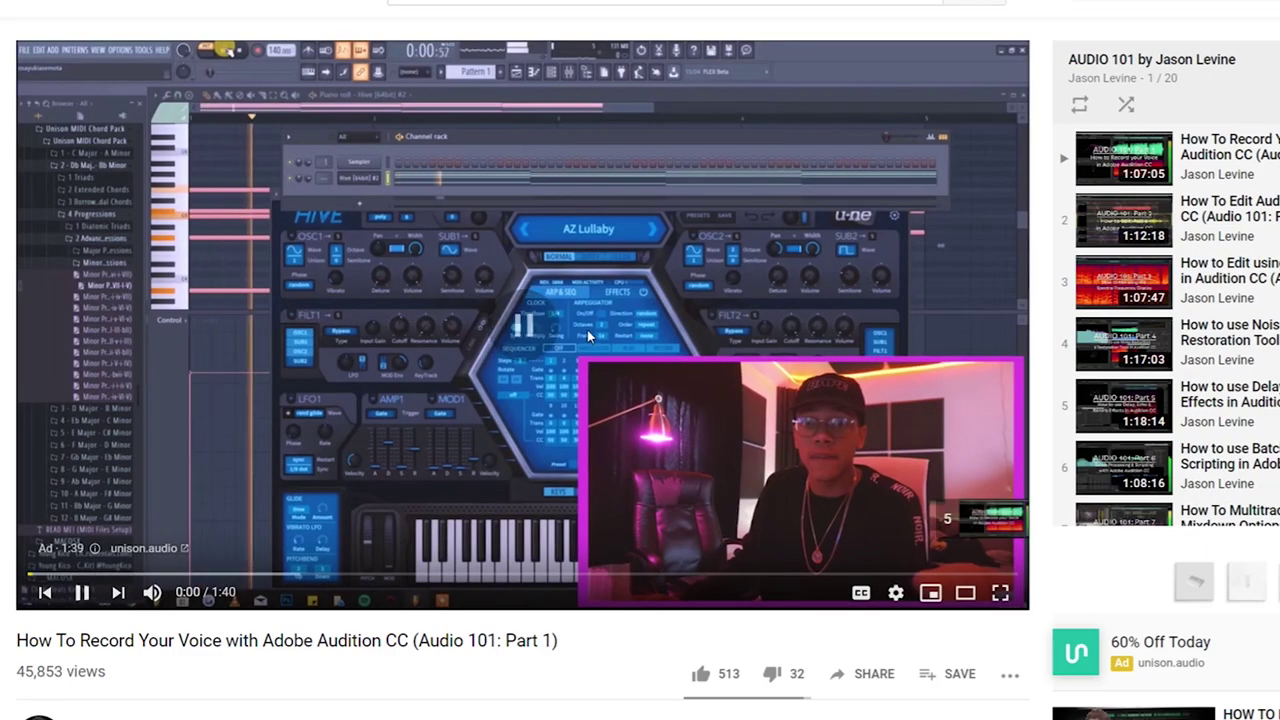
Pause the pre-roll ad and browse the AUDIO 101 playlist sidebar
left_click(587, 329)
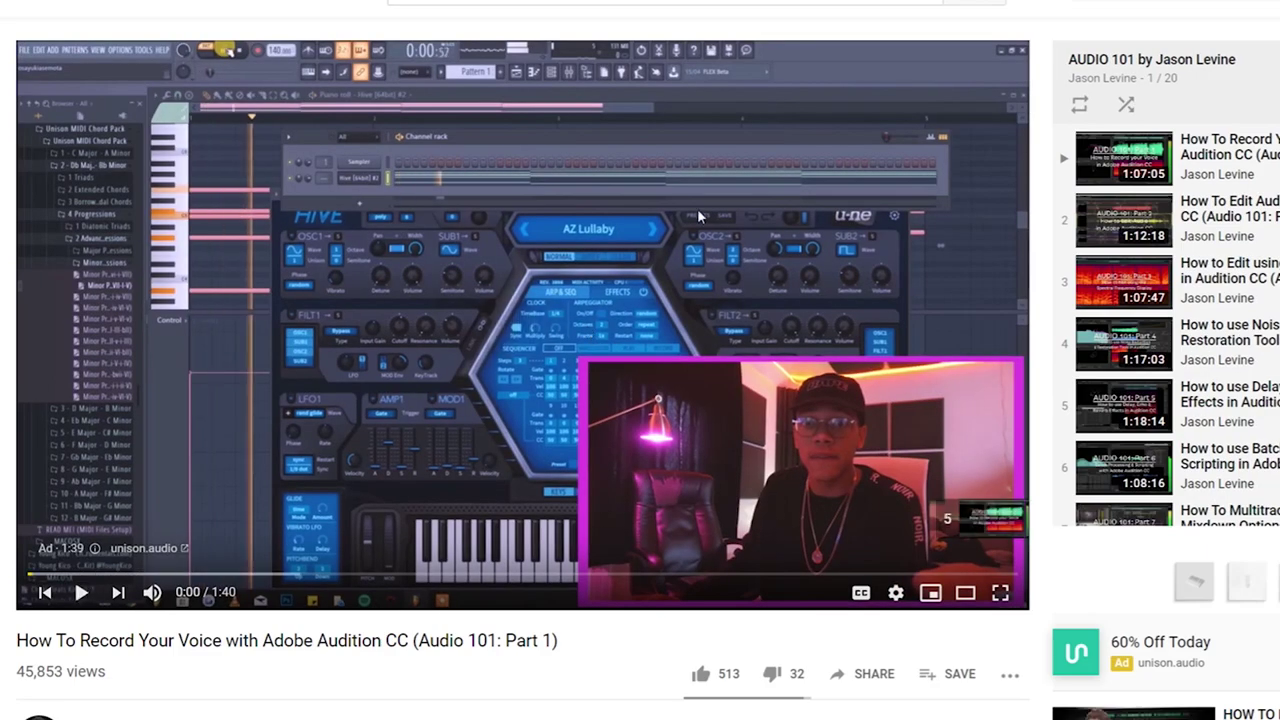
scroll(1240, 360, "down", 3)
scroll(1243, 358, "down", 5)
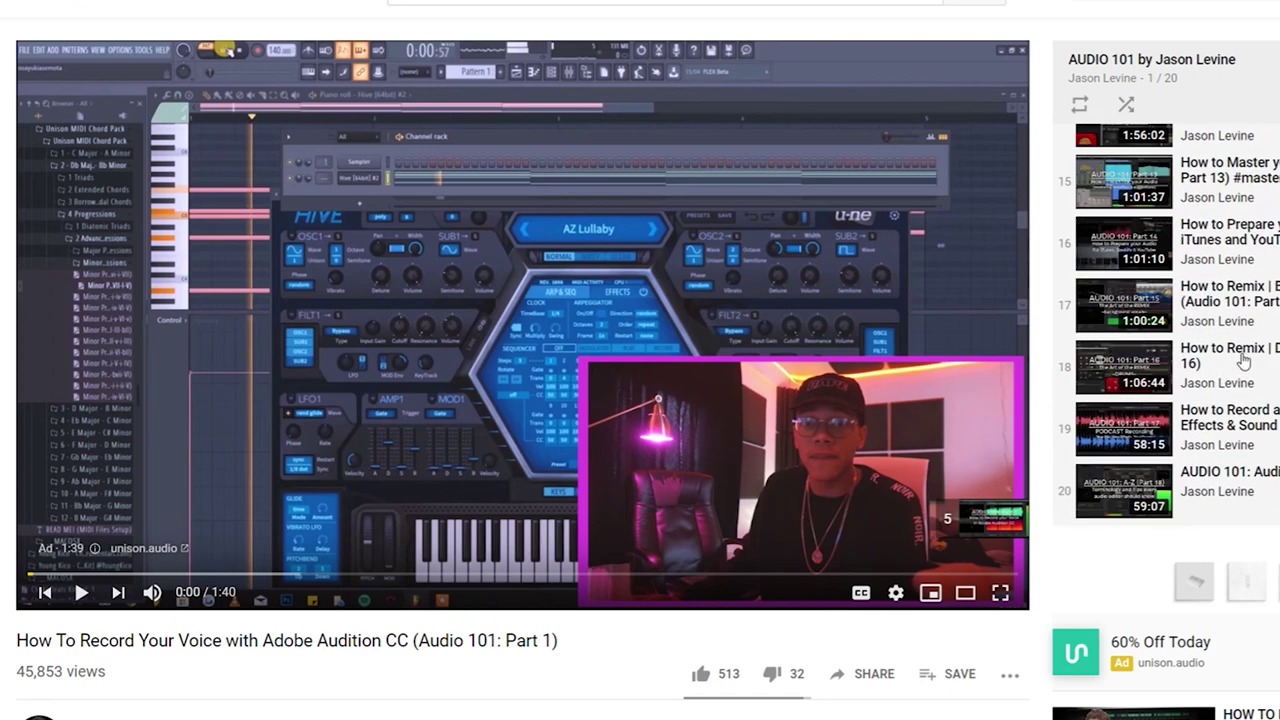
scroll(1240, 360, "up", 4)
scroll(1180, 330, "up", 2)
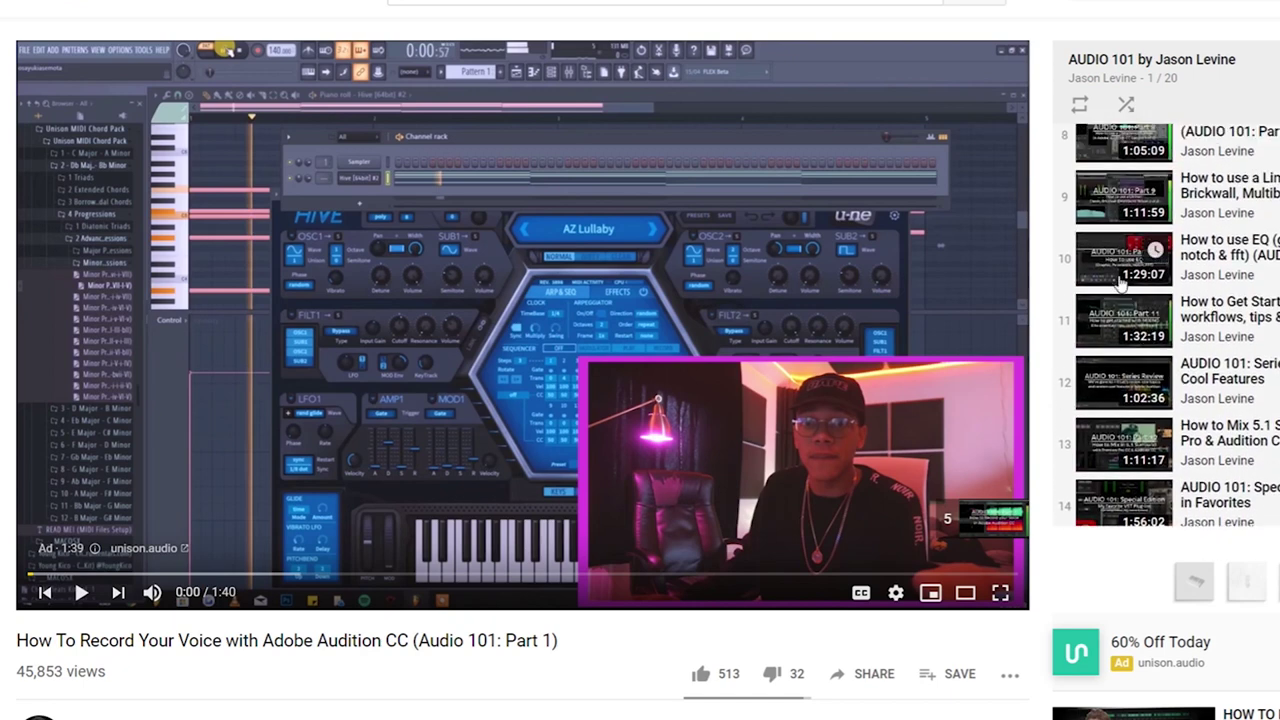
scroll(1125, 280, "up", 5)
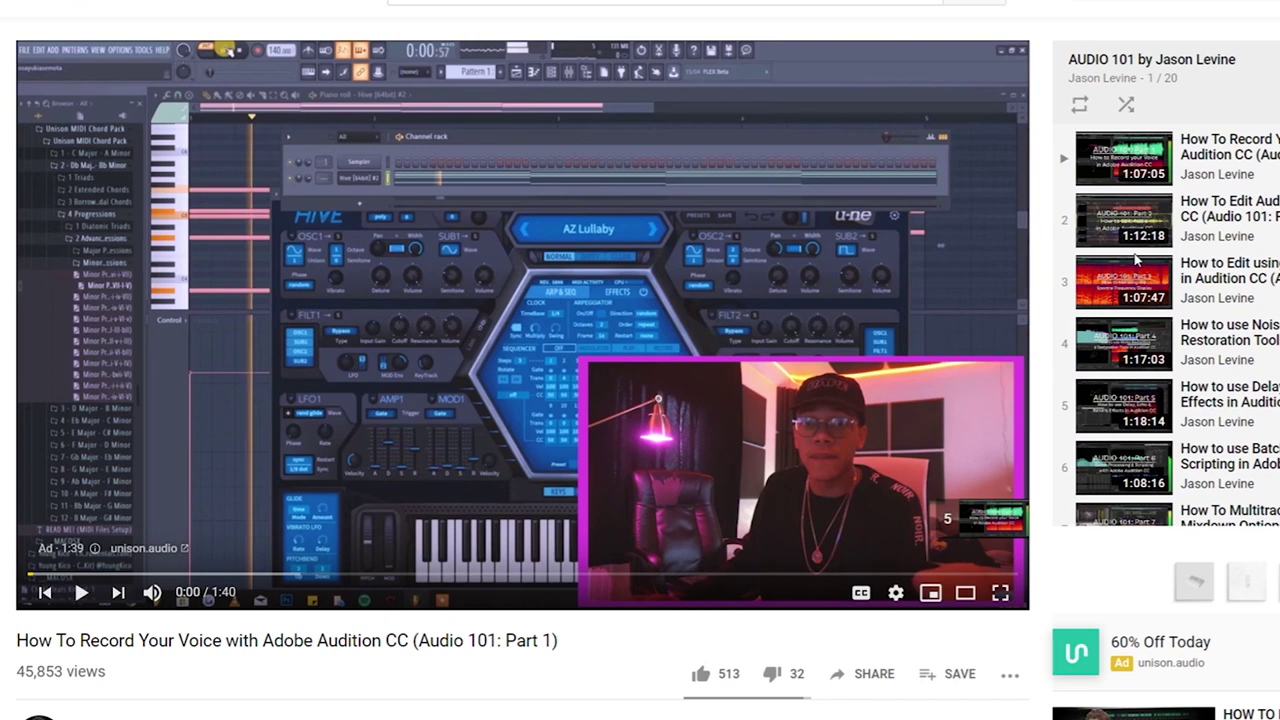
mouse_move(1131, 264)
scroll(1134, 362, "down", 2)
scroll(1133, 362, "down", 3)
scroll(1130, 368, "up", 1)
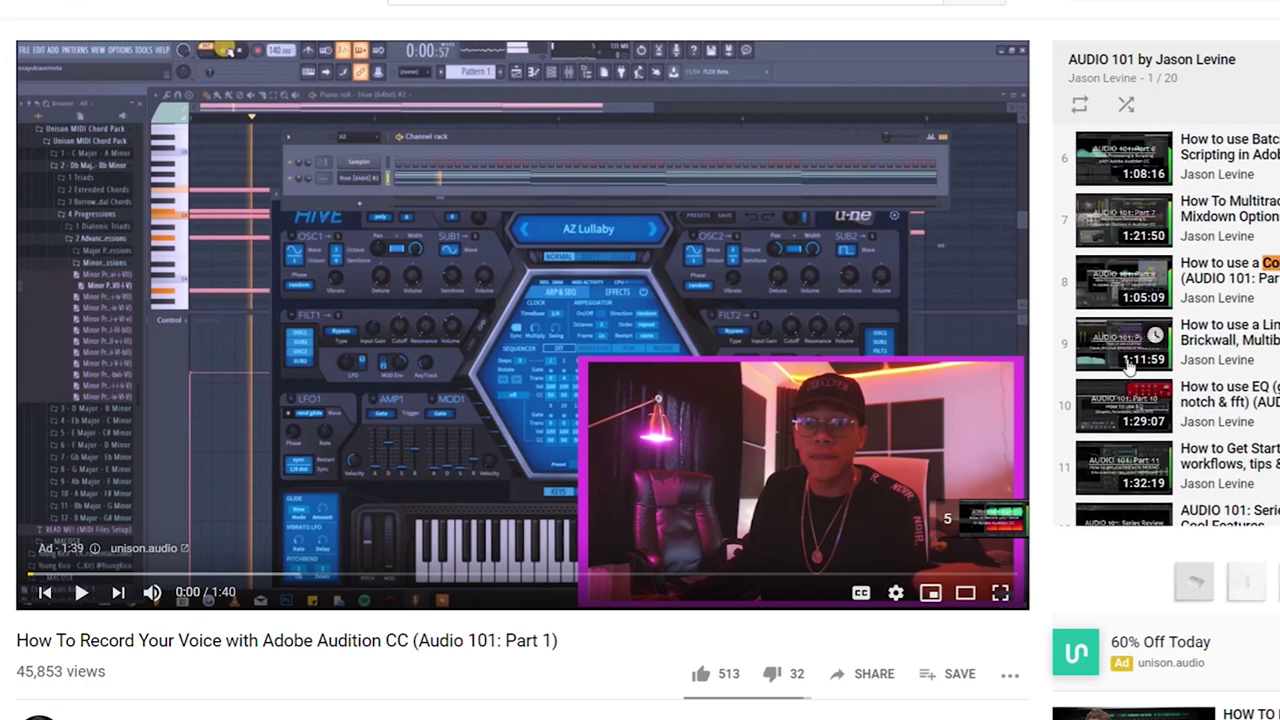
Clear the search highlight to return to the master Compressore multibanda editor on Consegna via Internet
key("Escape")
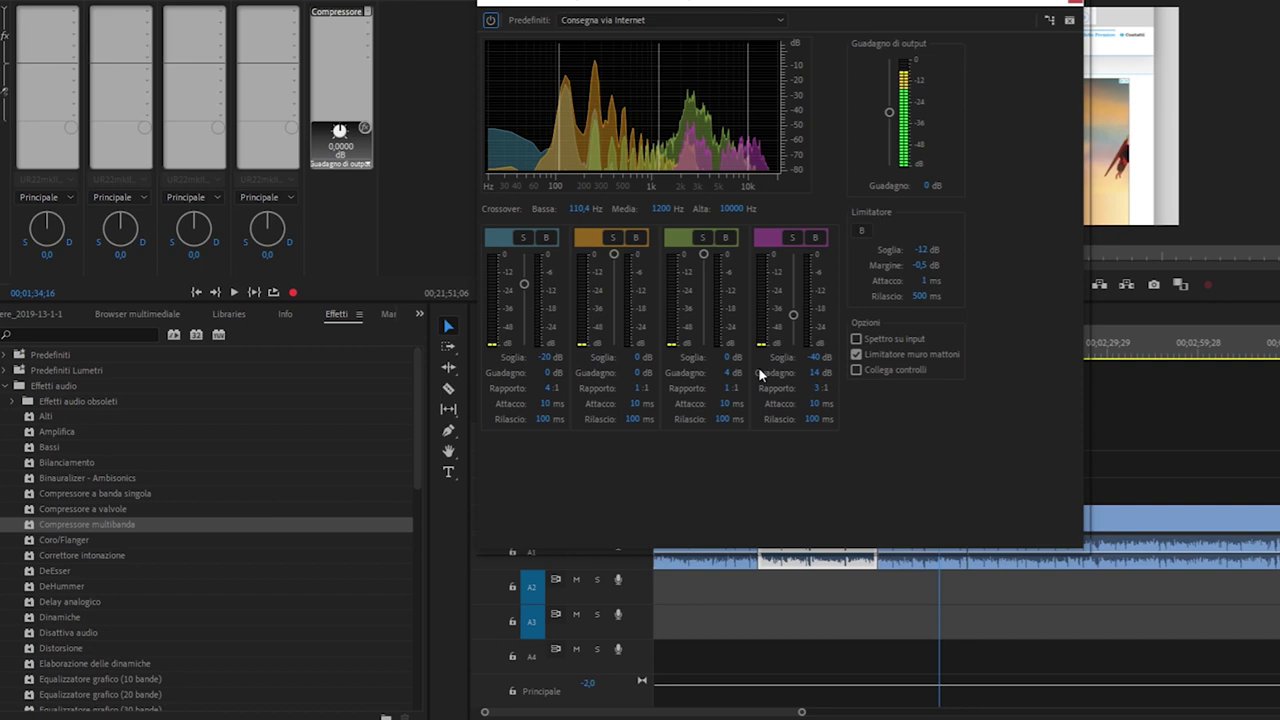
Open the Predefiniti preset list of the Multiband Compressor
left_click(649, 20)
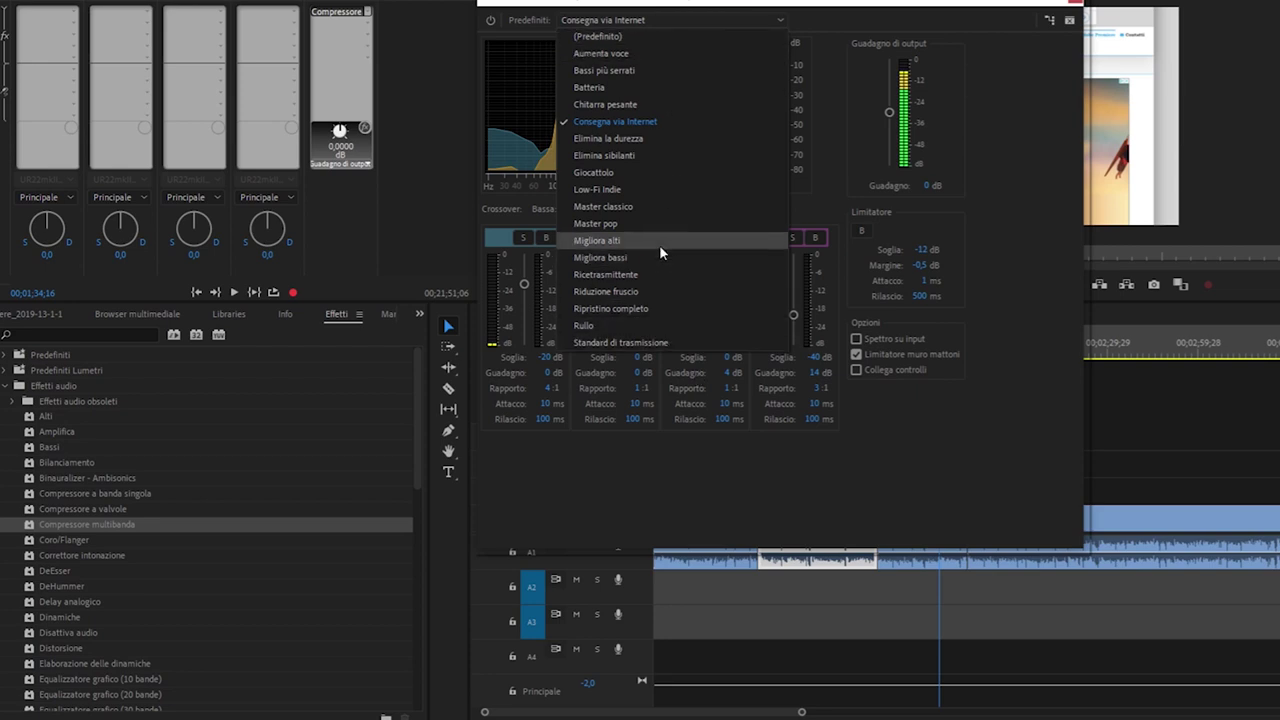
Apply the Standard di trasmissione preset, then switch back to Consegna via Internet
left_click(683, 342)
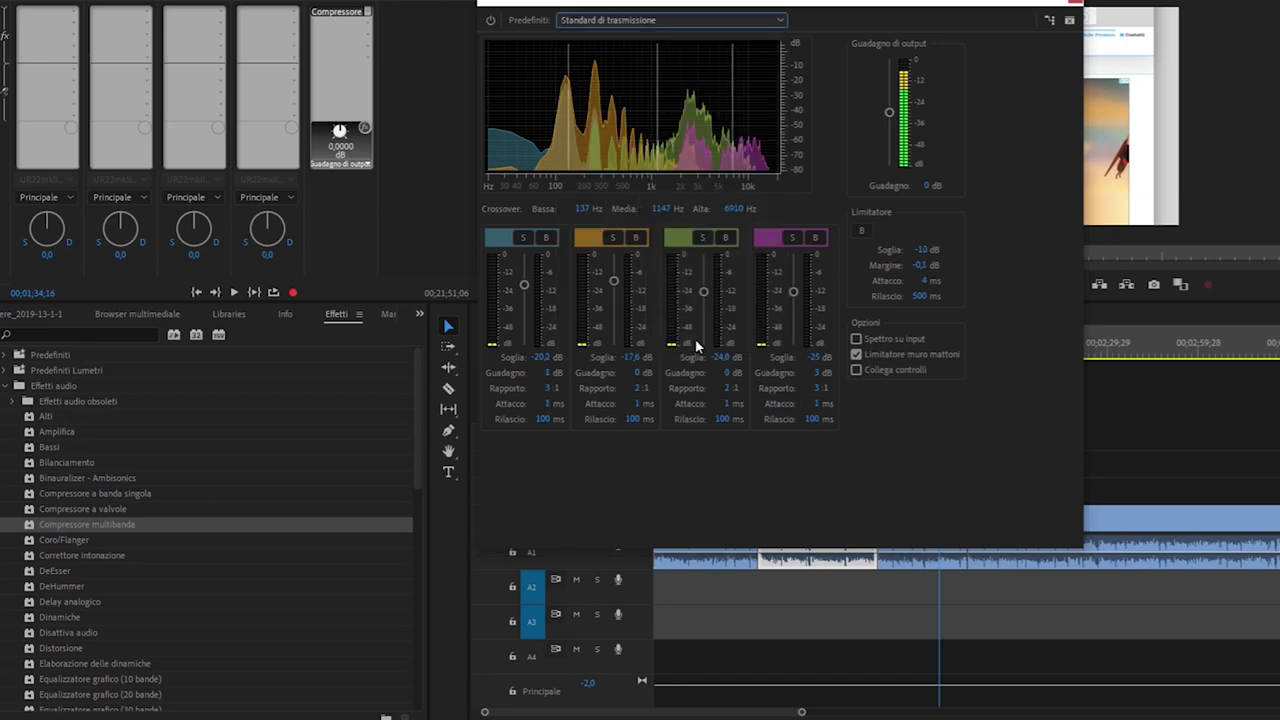
left_click(666, 23)
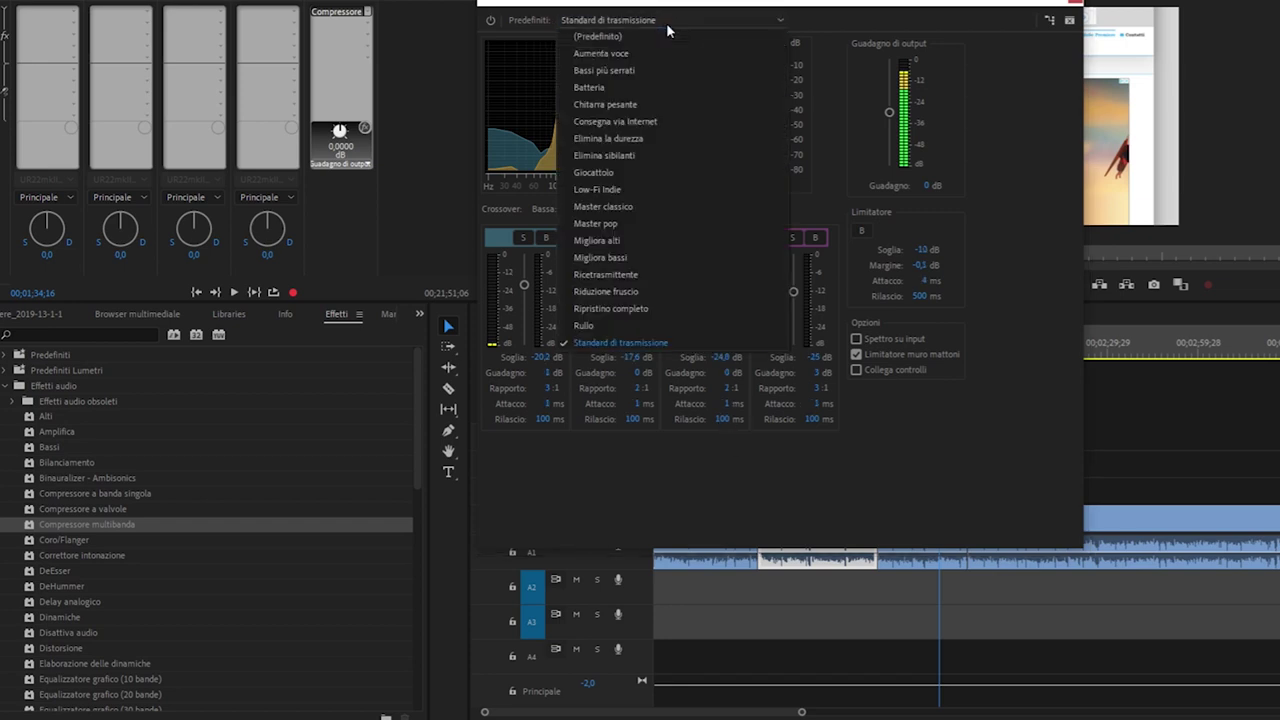
left_click(689, 121)
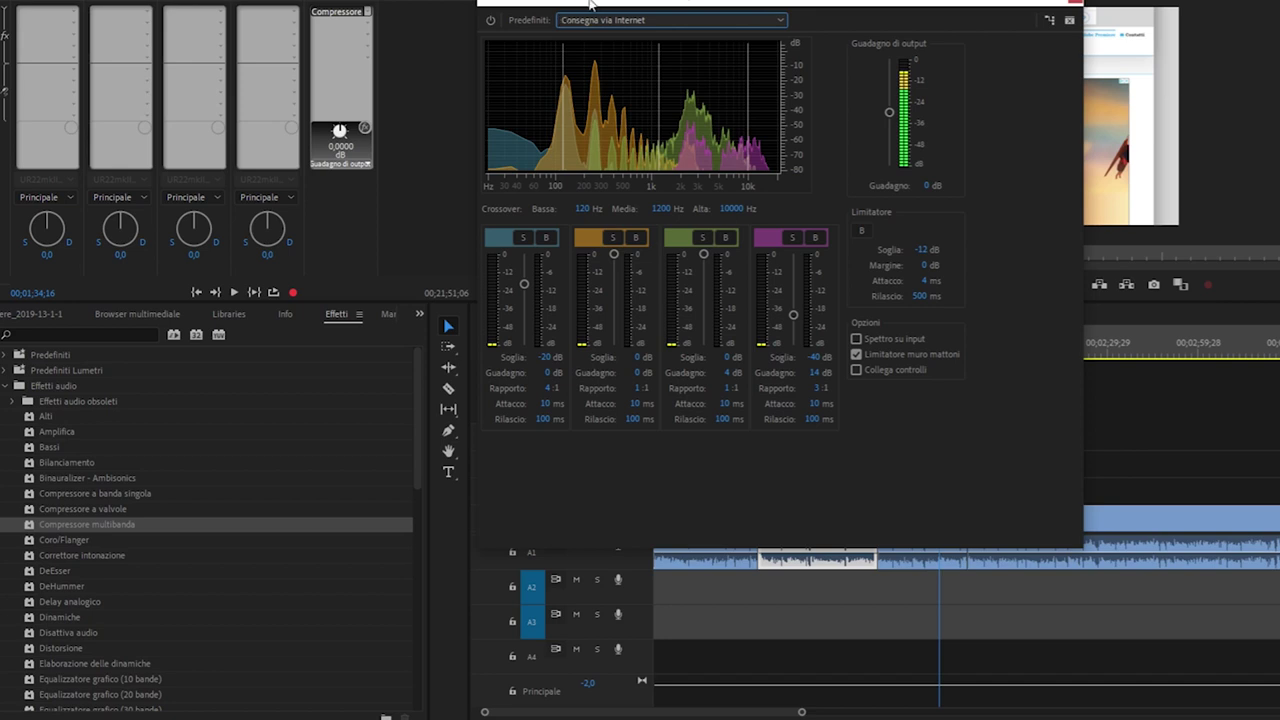
Load the Standard di trasmissione preset, giving crossovers at 137, 1147 and 6910 Hz
left_click(651, 21)
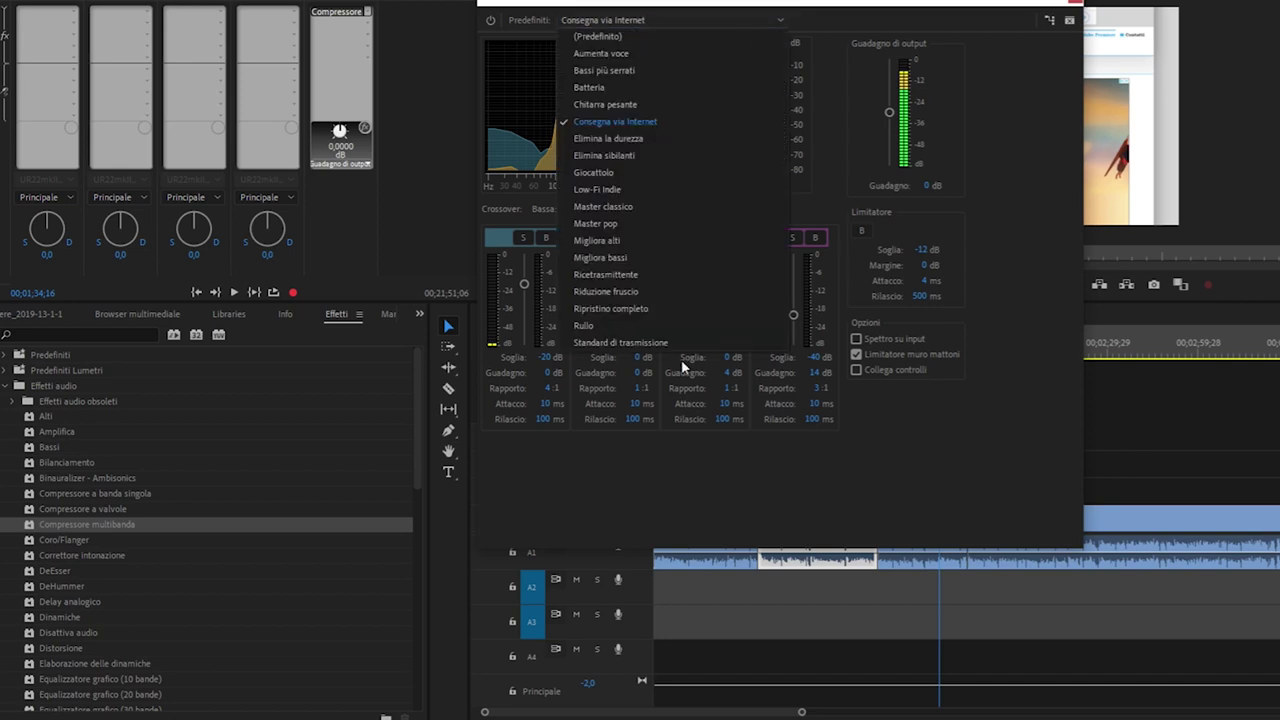
left_click(620, 343)
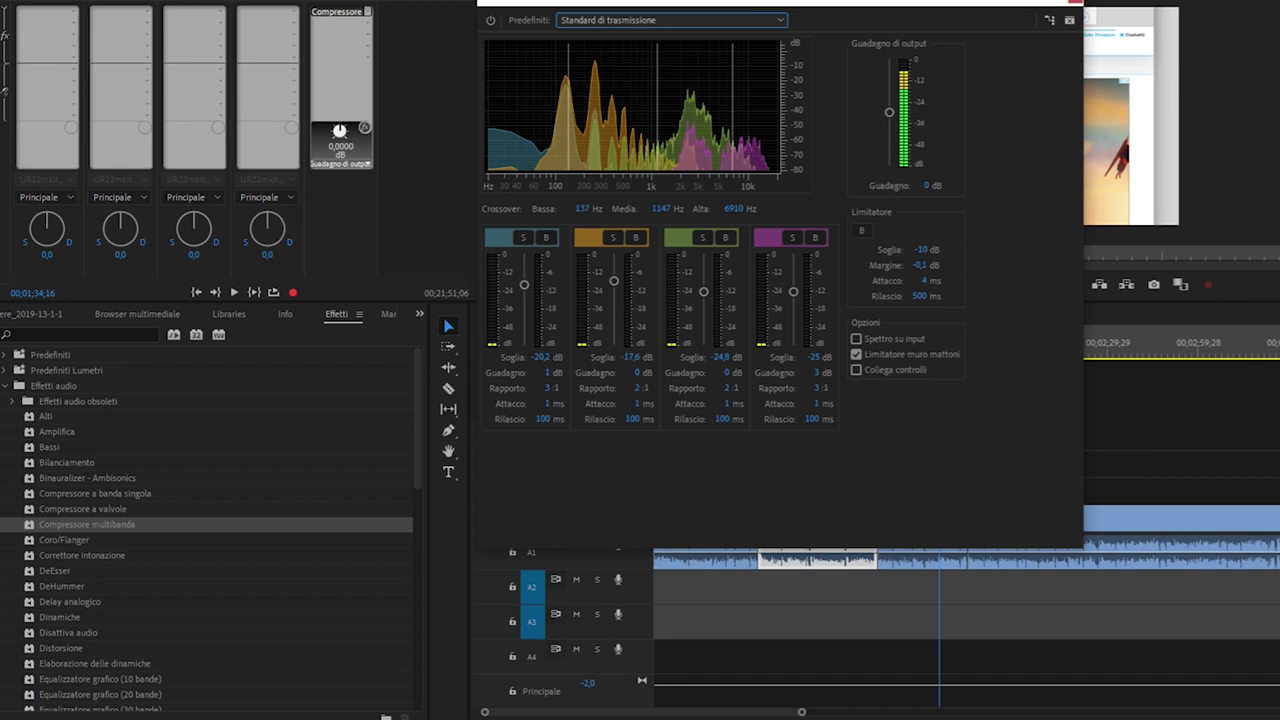
left_click(622, 21)
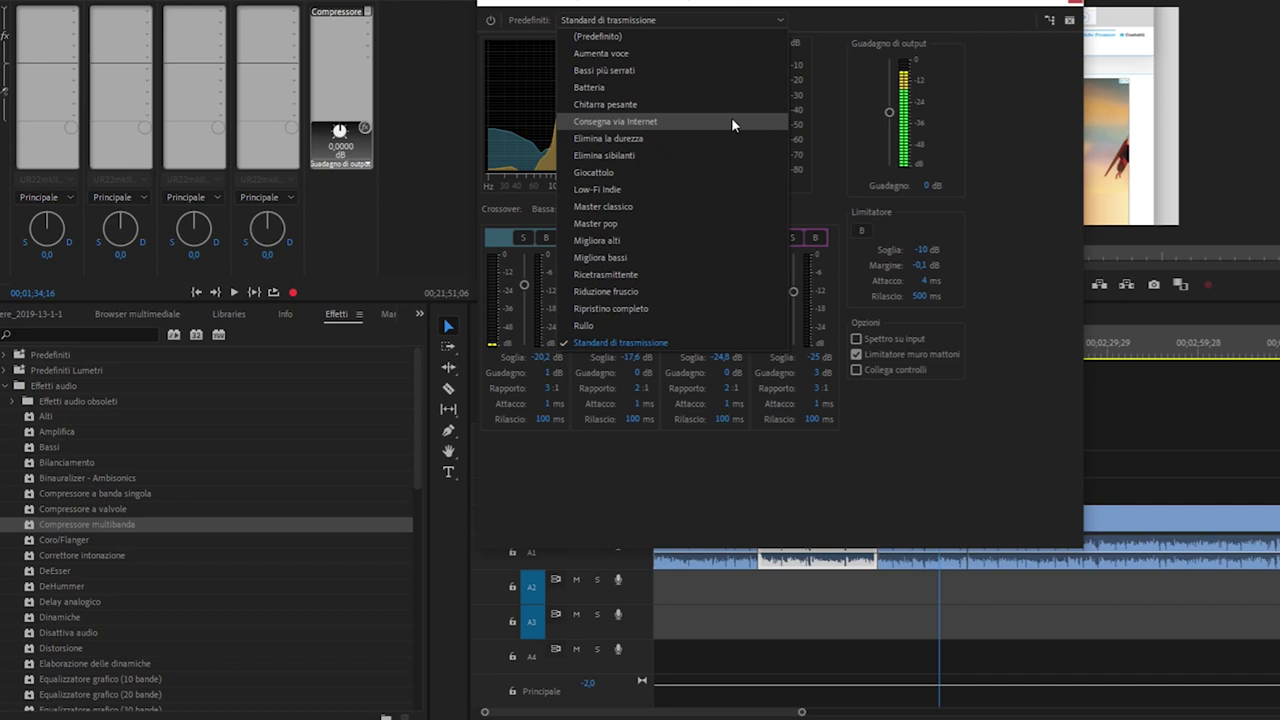
Reapply Consegna via Internet, compare the brickwall limiter off and on during playback, then stop
left_click(733, 124)
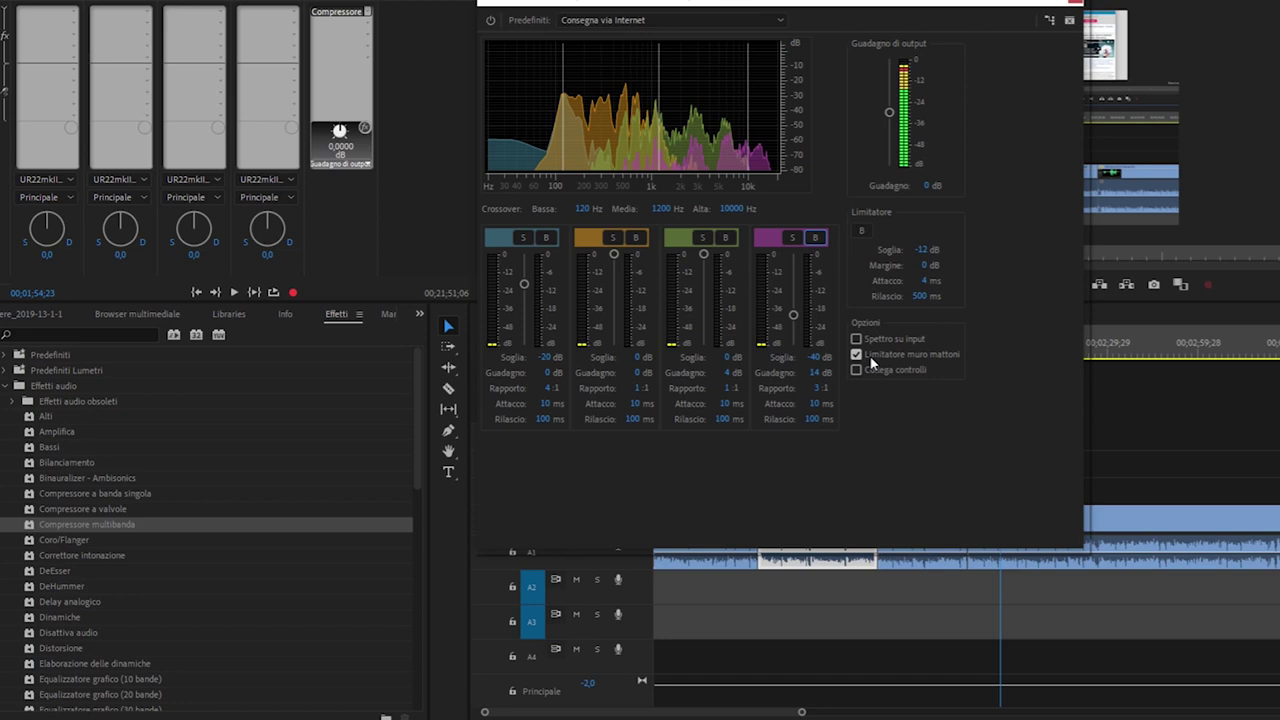
left_click(872, 364)
left_click(870, 358)
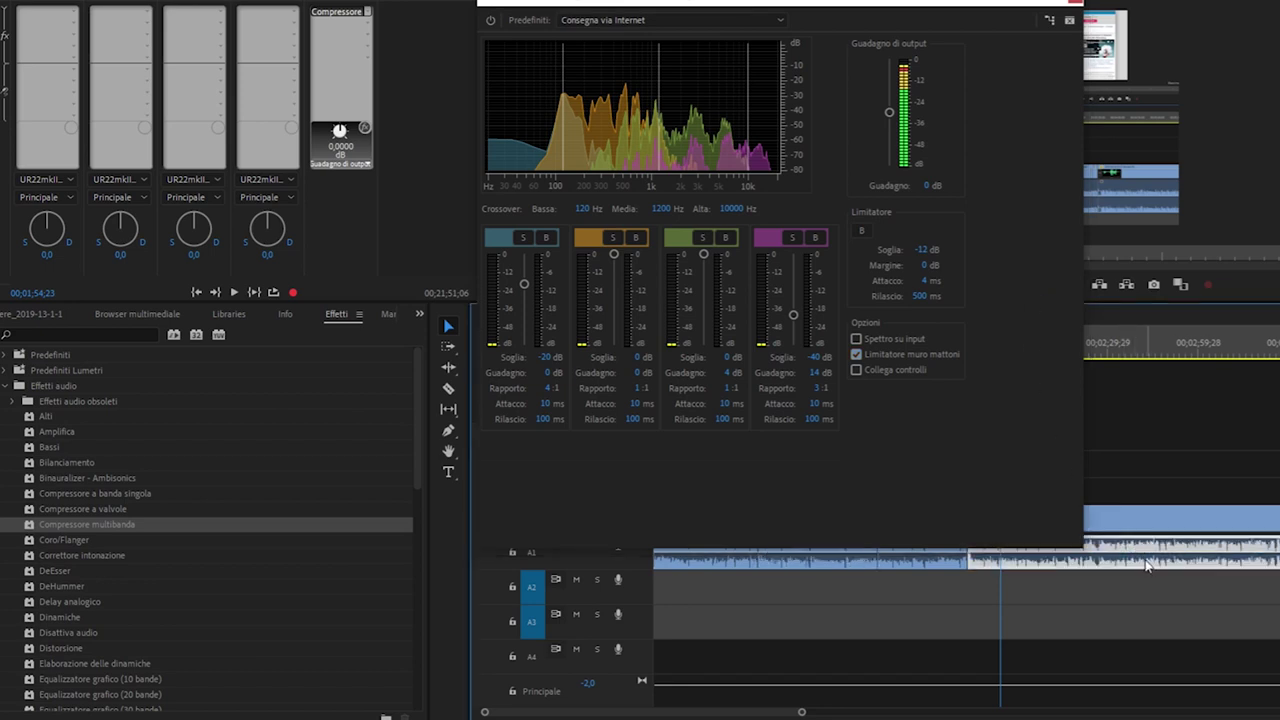
key("Down")
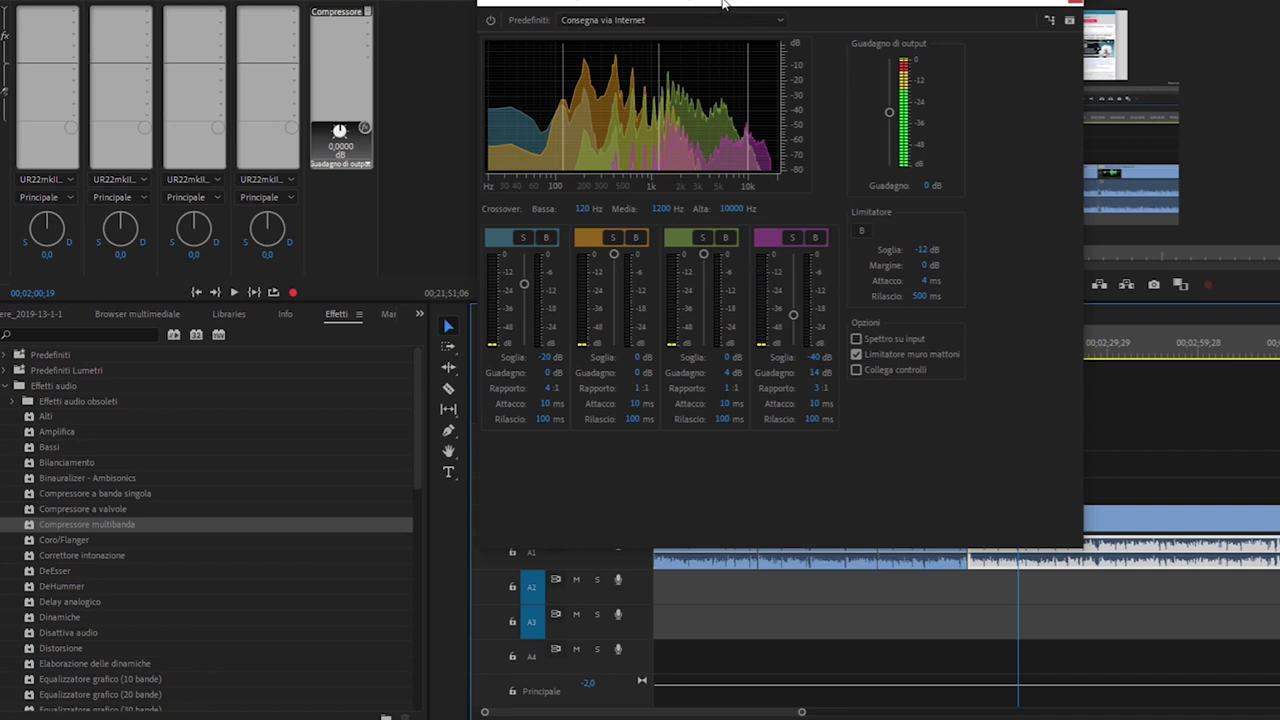
Move the Multiband Compressor window up and right to uncover the timeline
mouse_move(724, 2)
left_mouse_down()
mouse_move(842, 0)
mouse_move(744, 28)
left_mouse_up()
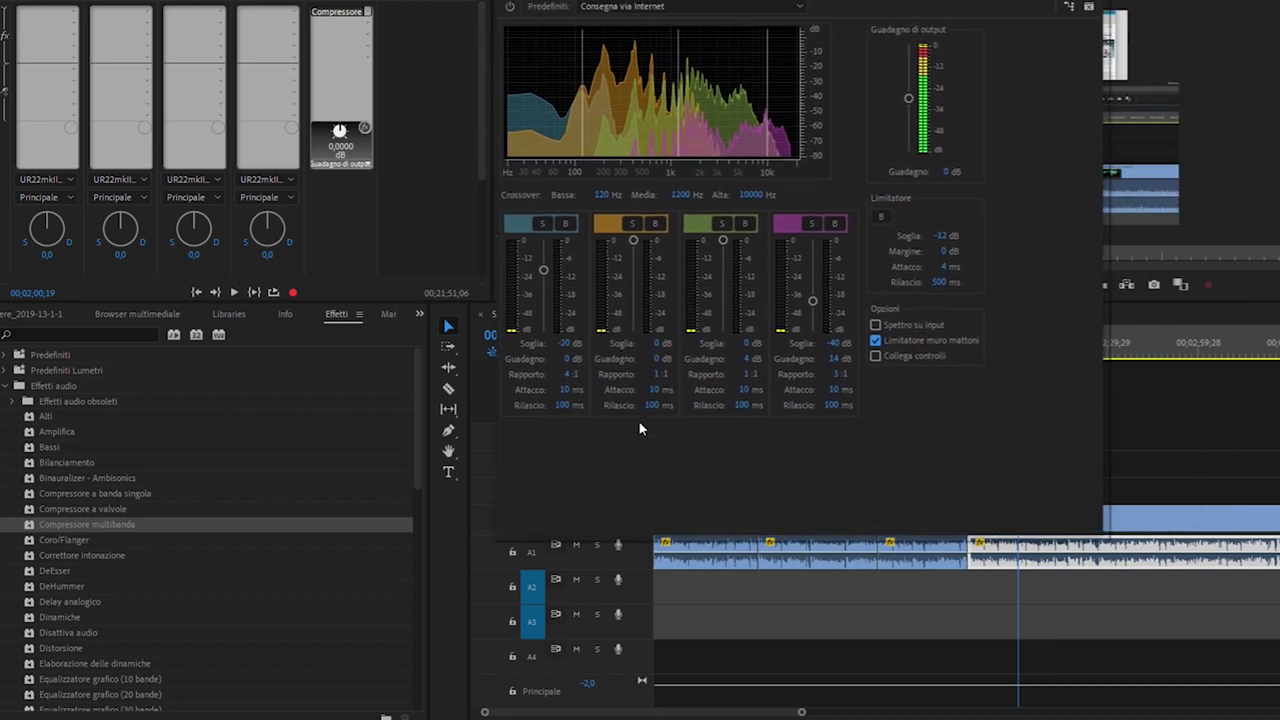